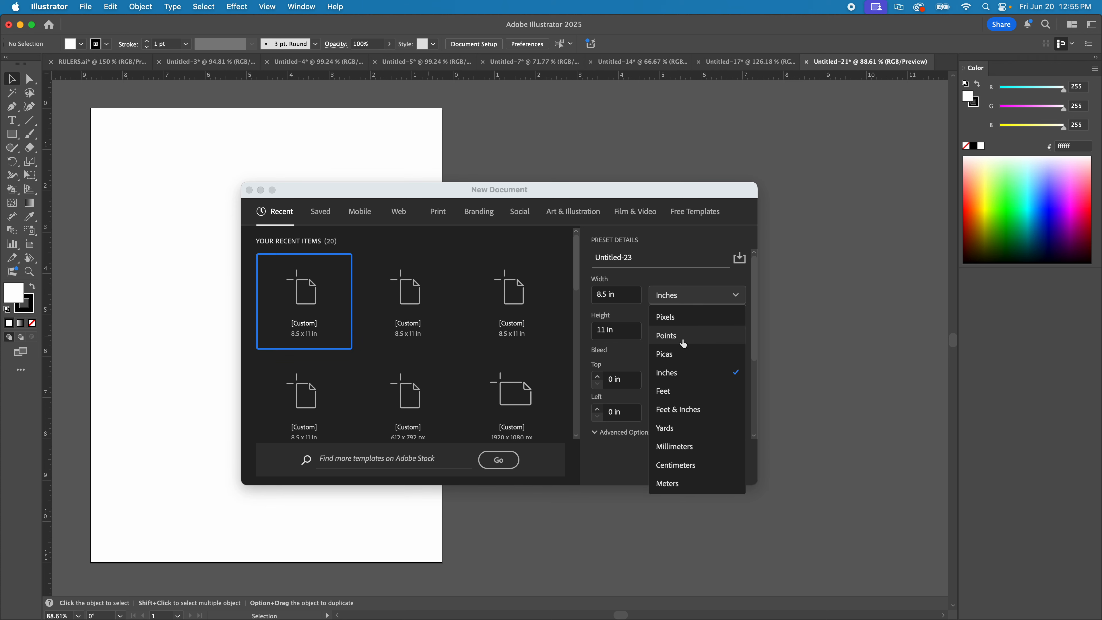
Create an 8.5 × 11 in portrait document measured in inches with two artboards
click(685, 374)
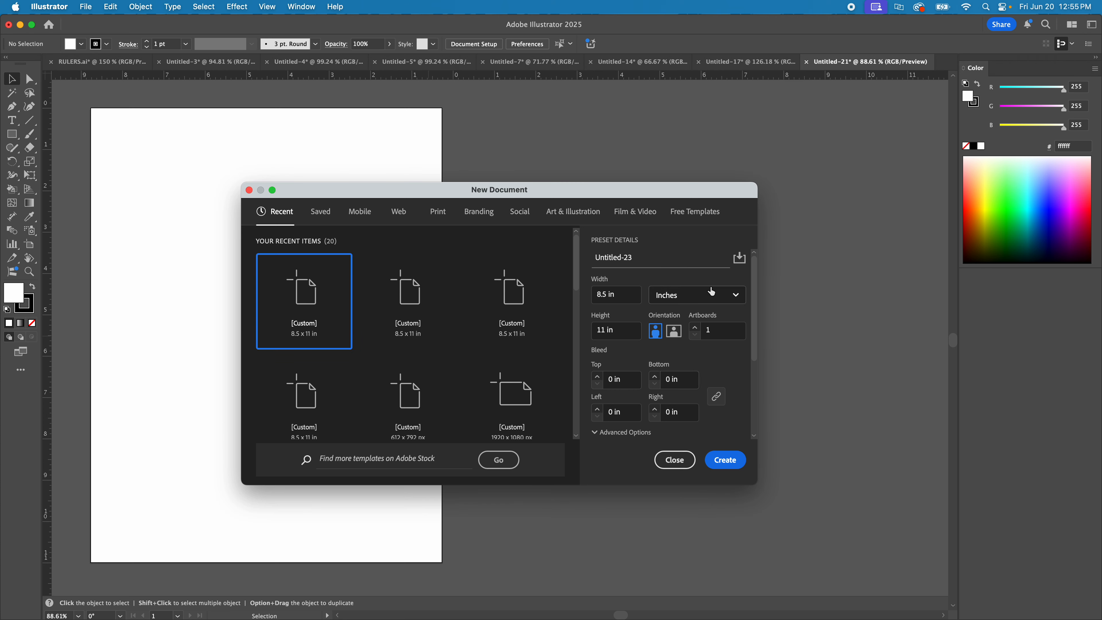
click(674, 331)
click(655, 331)
click(695, 328)
click(721, 460)
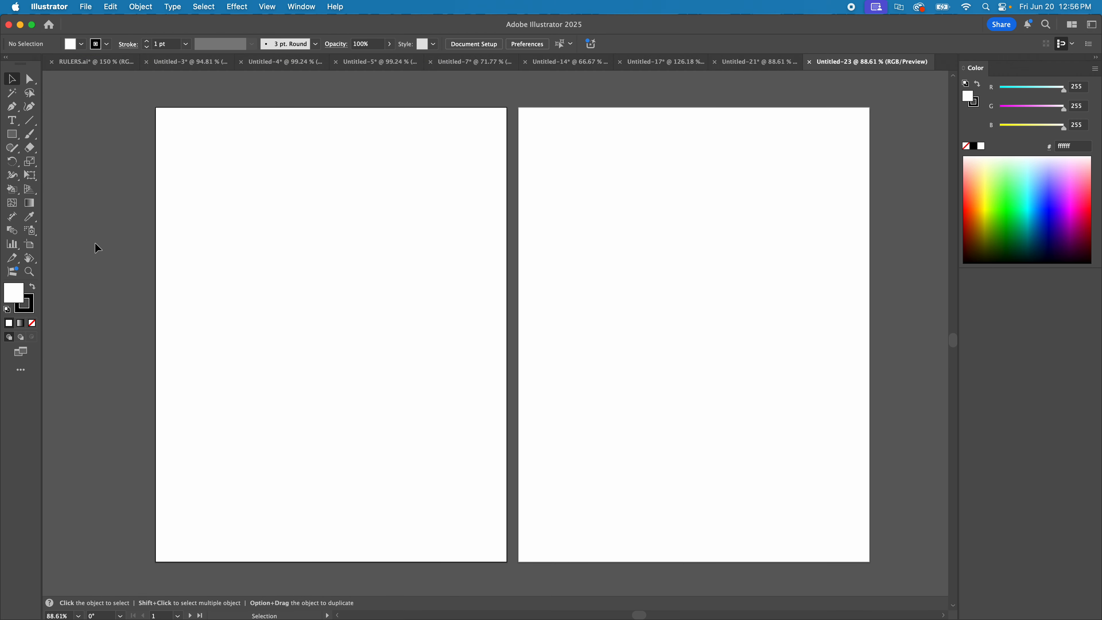
Try shortening Artboard 1 and Artboard 2 with the Artboard tool by lowering their top edges, undoing each resize
click(29, 244)
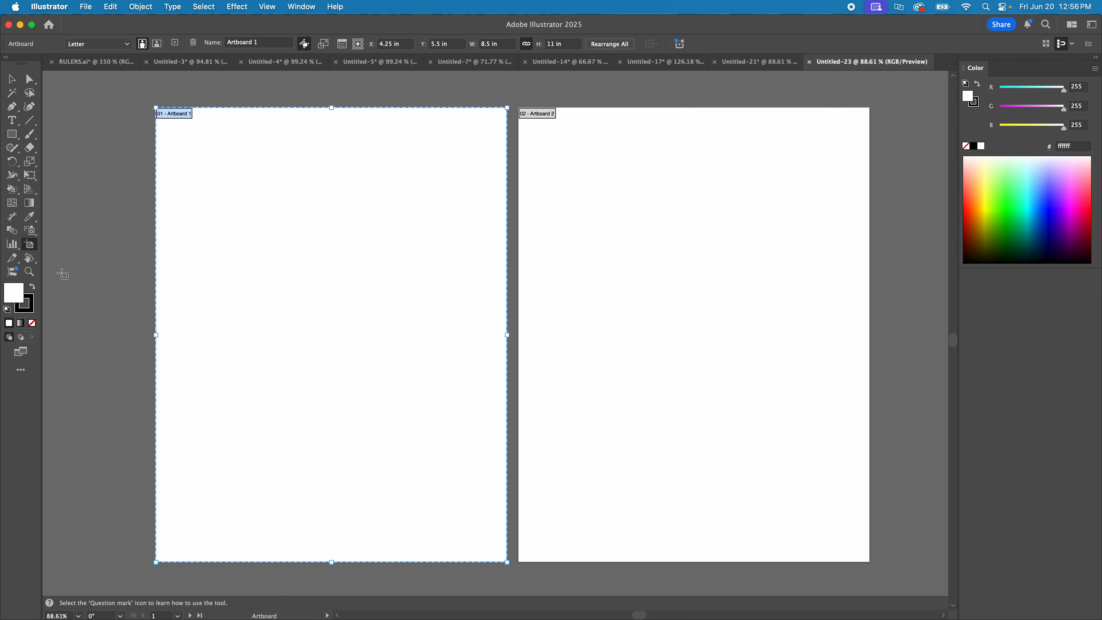
drag(332, 108, 344, 270)
key(super+z)
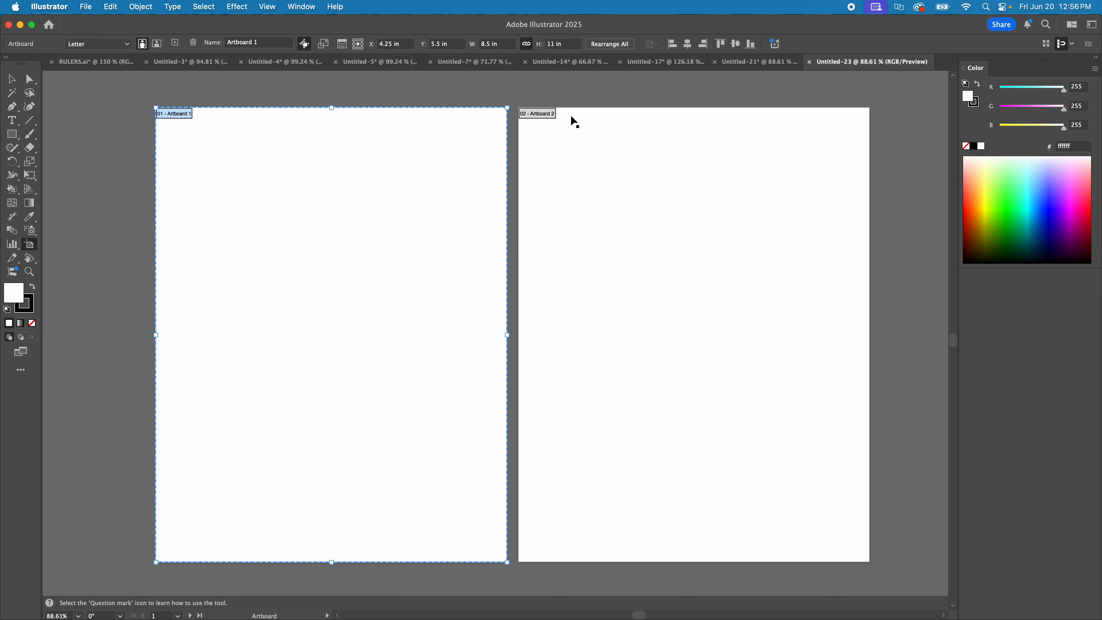
click(696, 128)
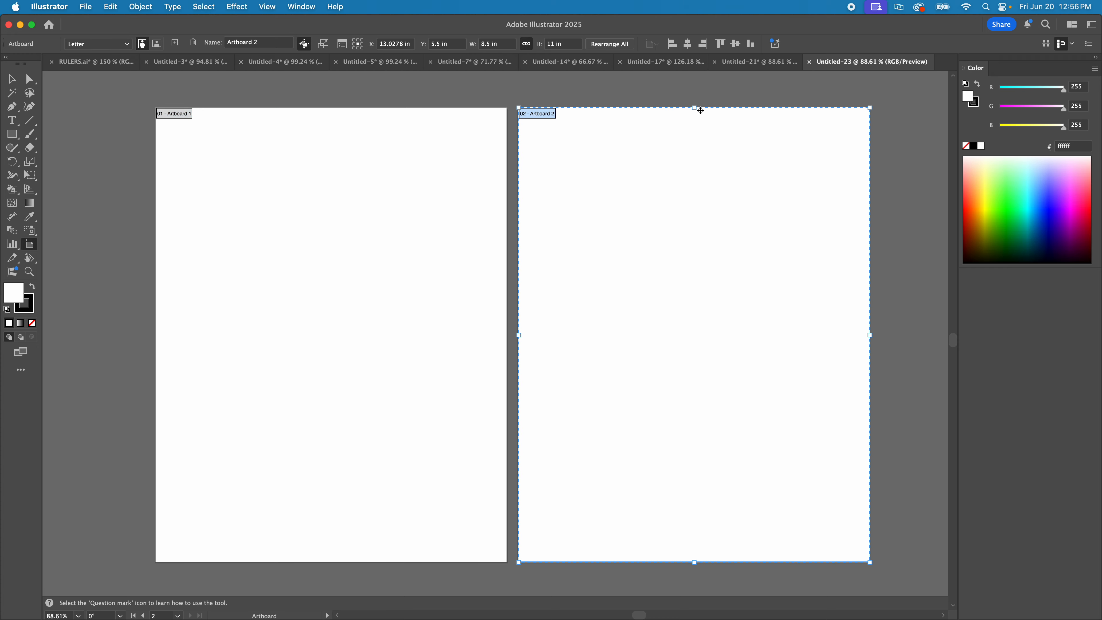
drag(695, 108, 692, 293)
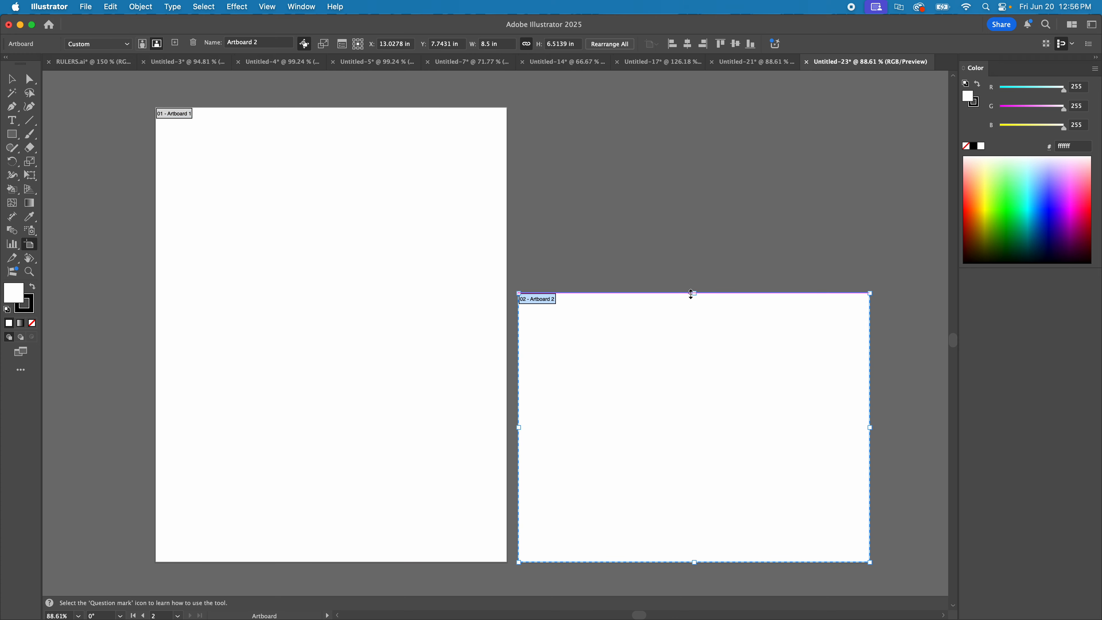
key(super+z)
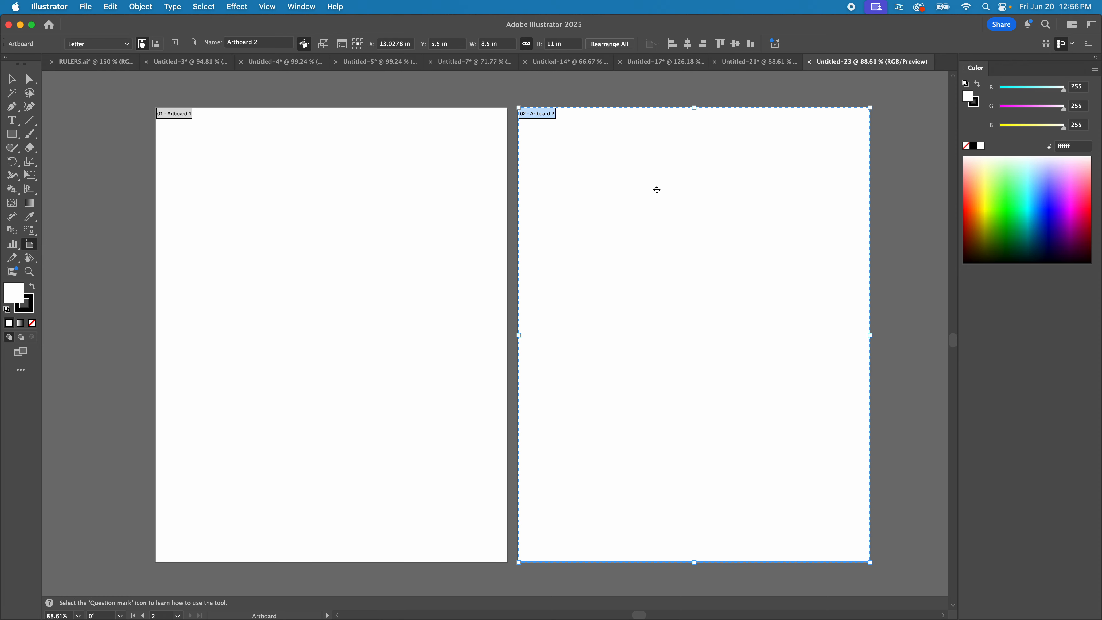
Move Artboard 2 farther from Artboard 1, to about X 14.43 in, and try deleting it
drag(672, 206, 730, 209)
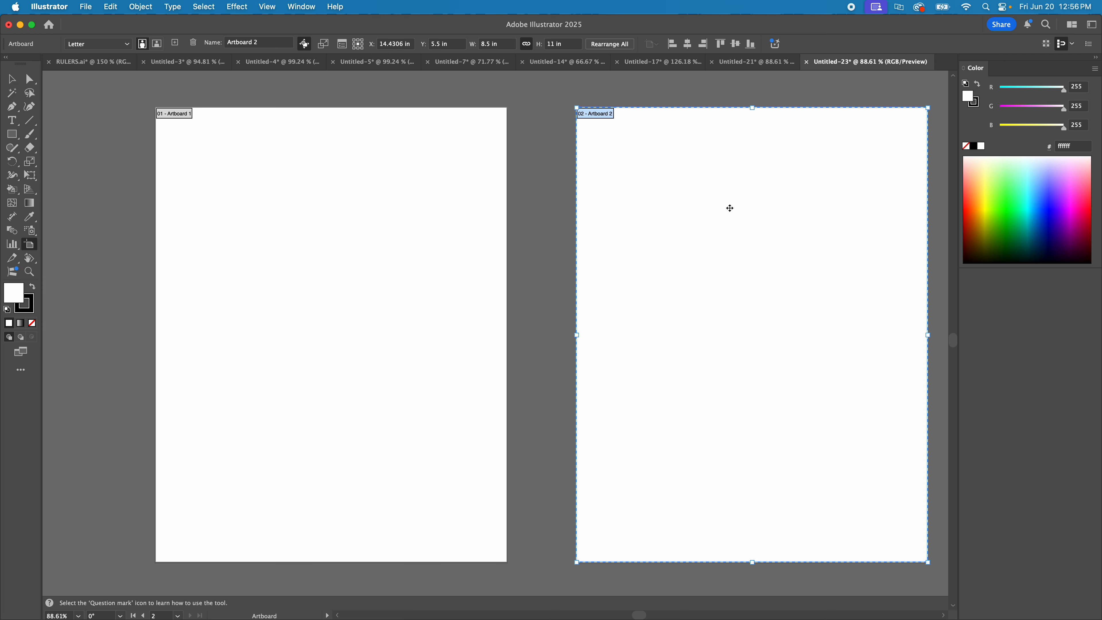
key(Delete)
key(super+z)
Review the size, orientation and display settings in Artboard 2's options without changing them, and return to the Selection tool
scroll(346, 209, left, 2)
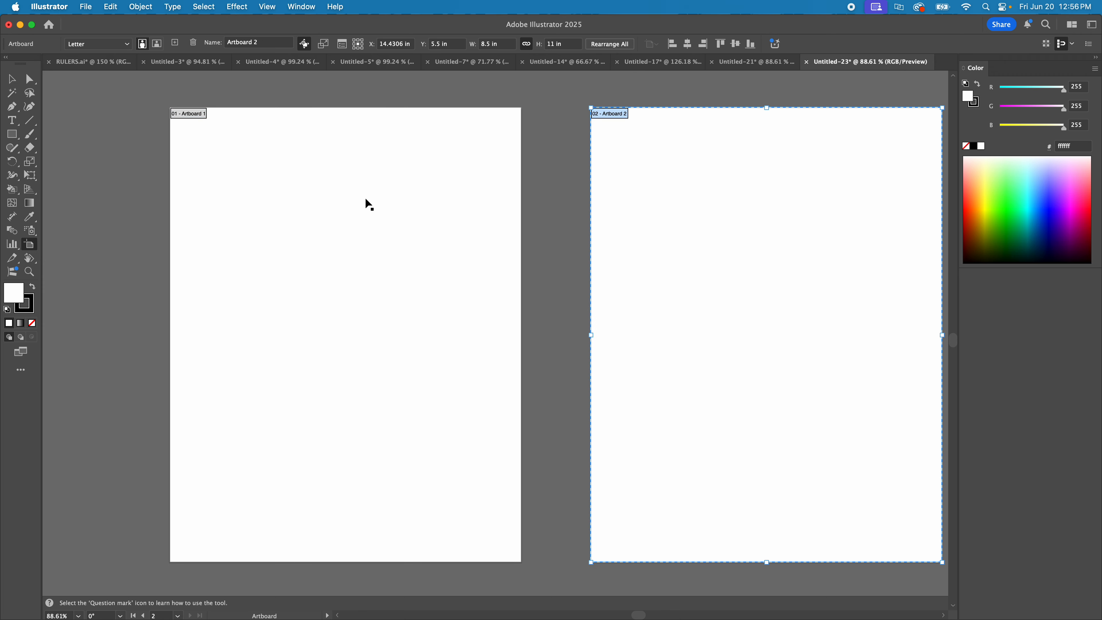
double_click(30, 246)
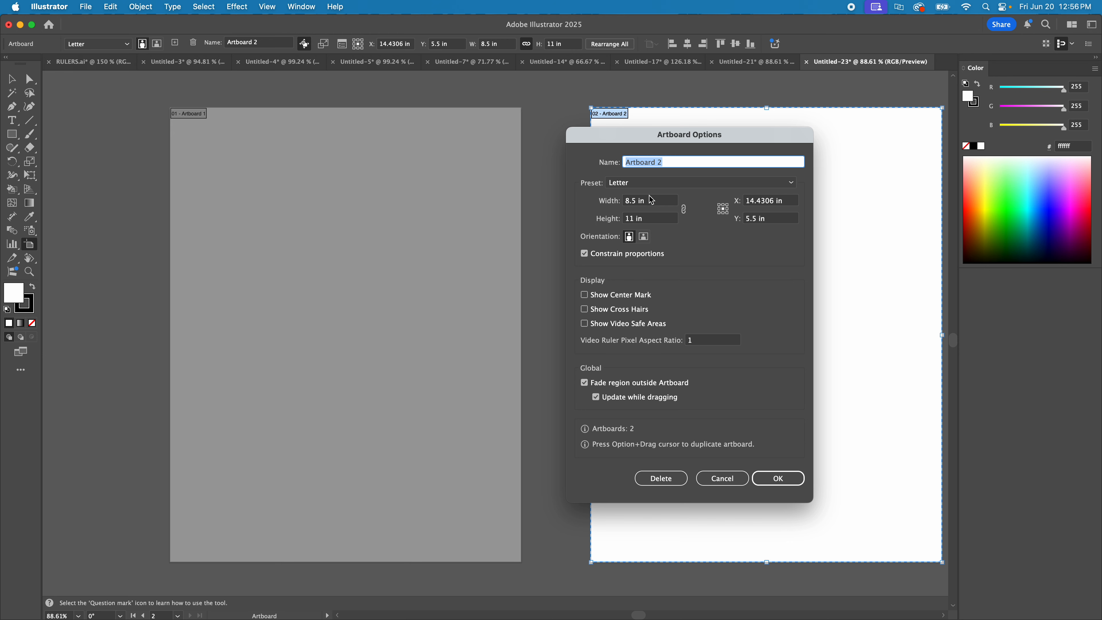
drag(673, 143, 467, 144)
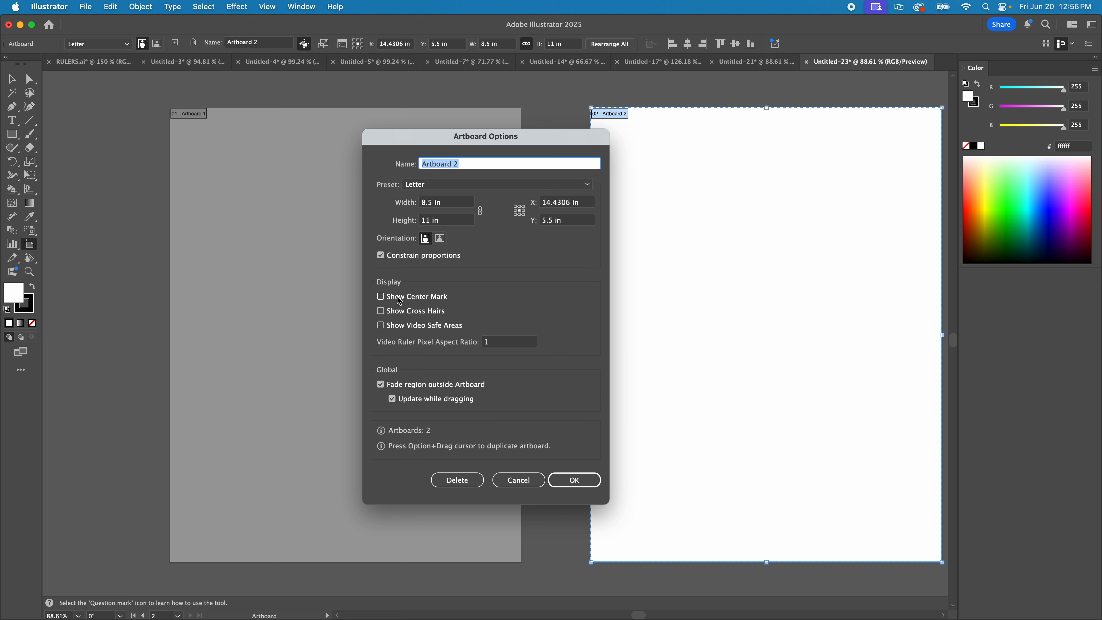
click(520, 481)
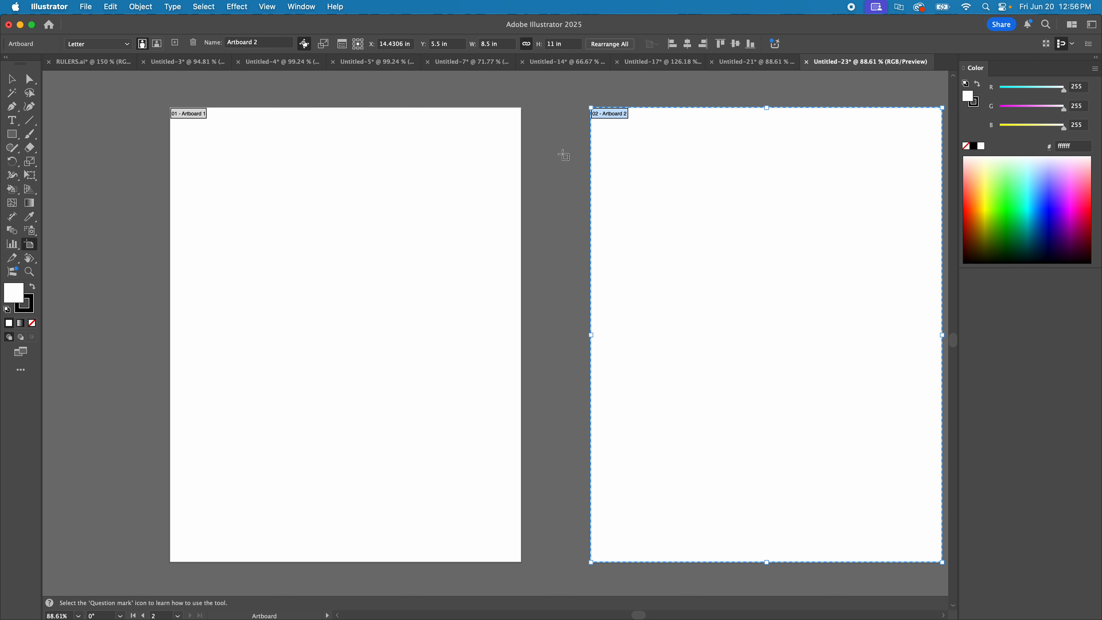
click(13, 80)
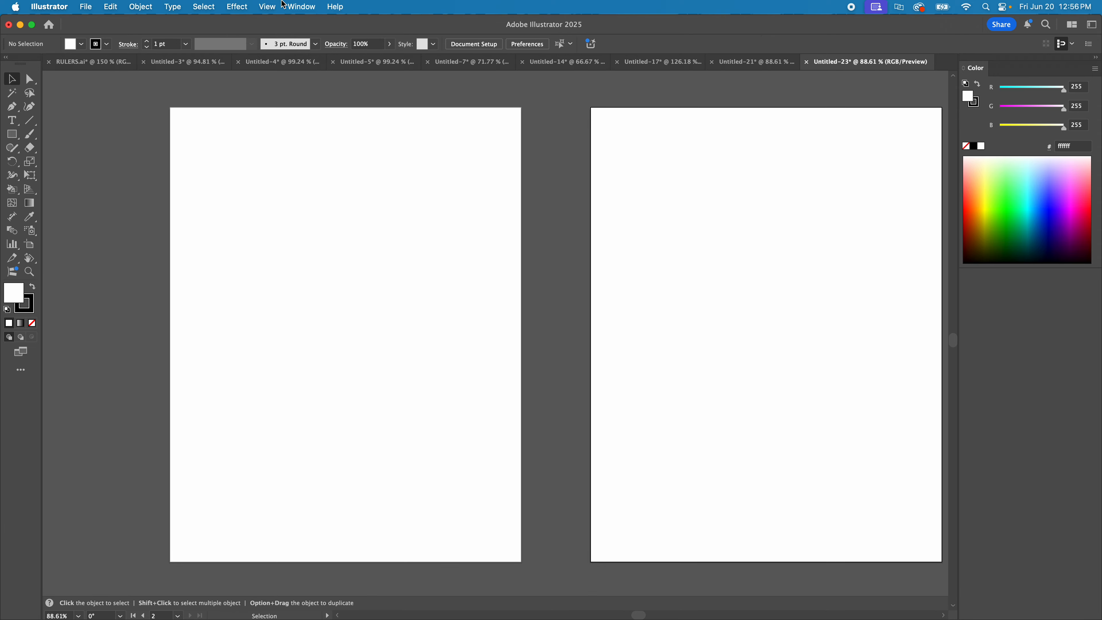
Show the document rulers and keep their measurement unit set to Inches
click(290, 5)
mouse_move(270, 5)
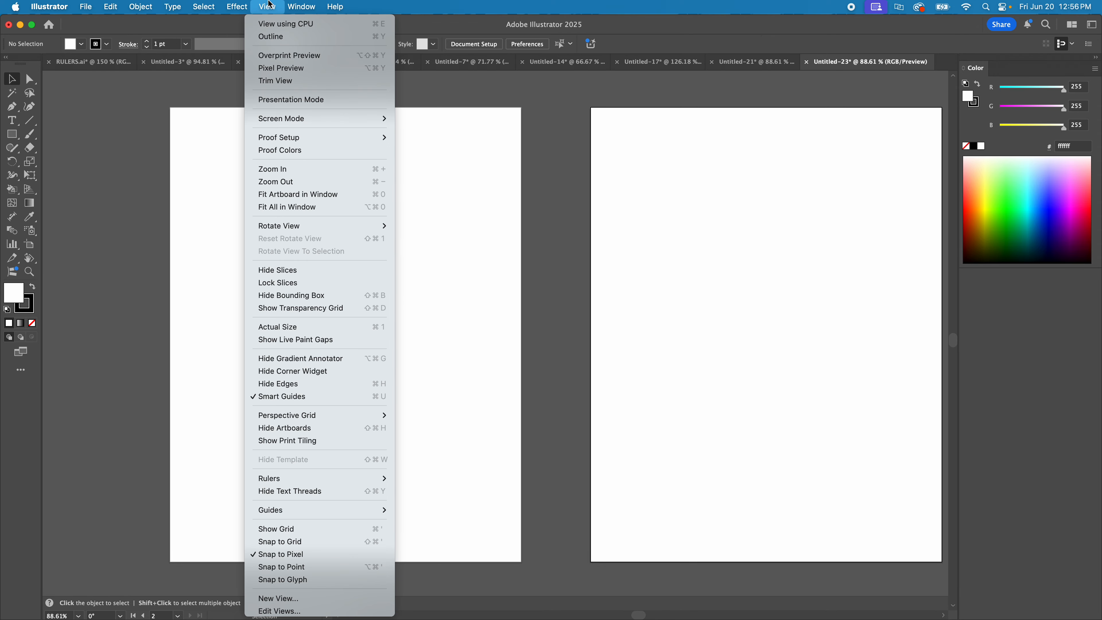
mouse_move(371, 480)
click(423, 480)
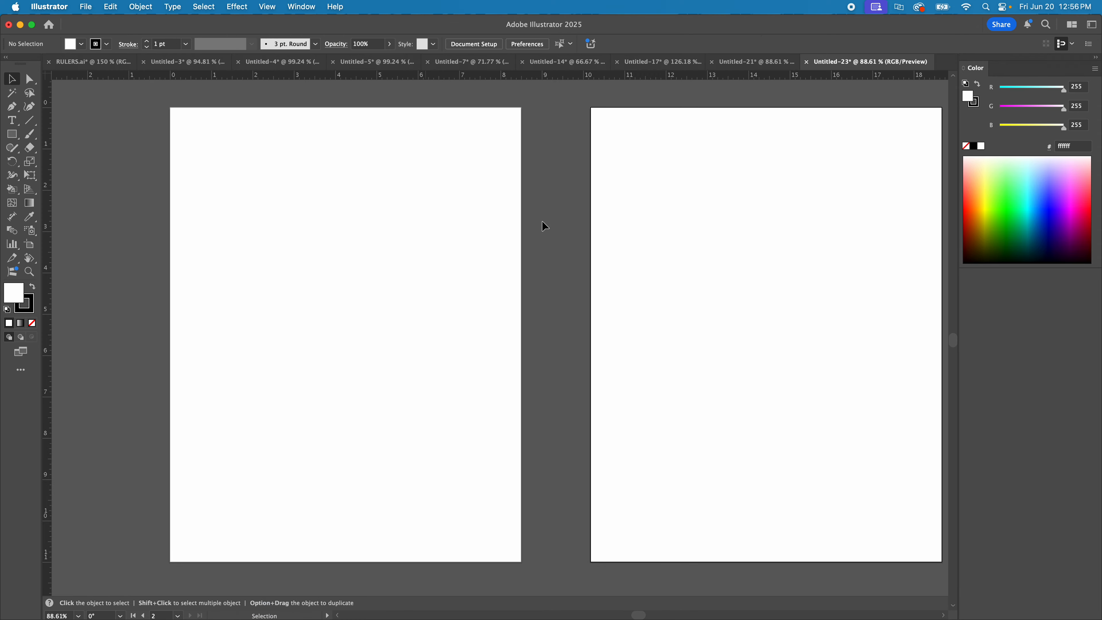
drag(47, 135, 370, 179)
scroll(69, 192, left, 2)
scroll(381, 200, right, 3)
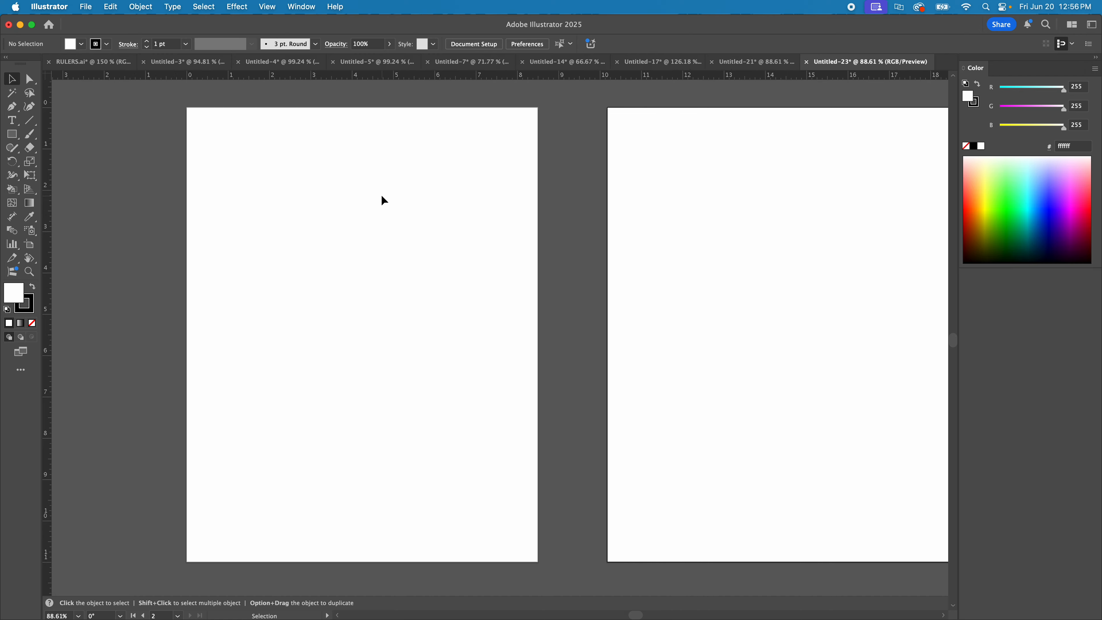
right_click(523, 78)
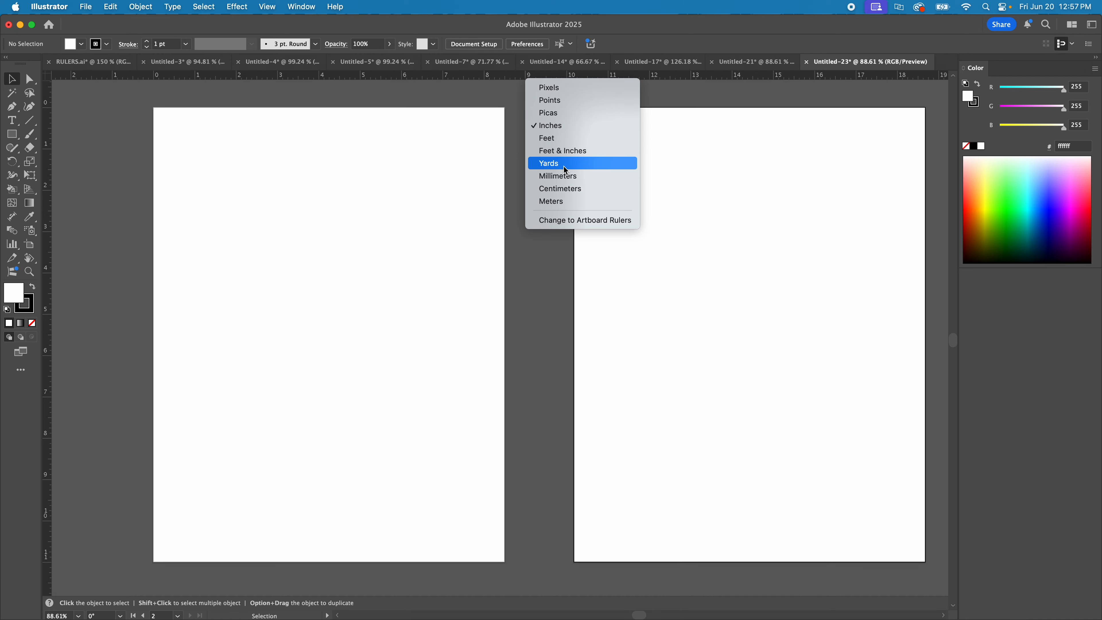
click(562, 126)
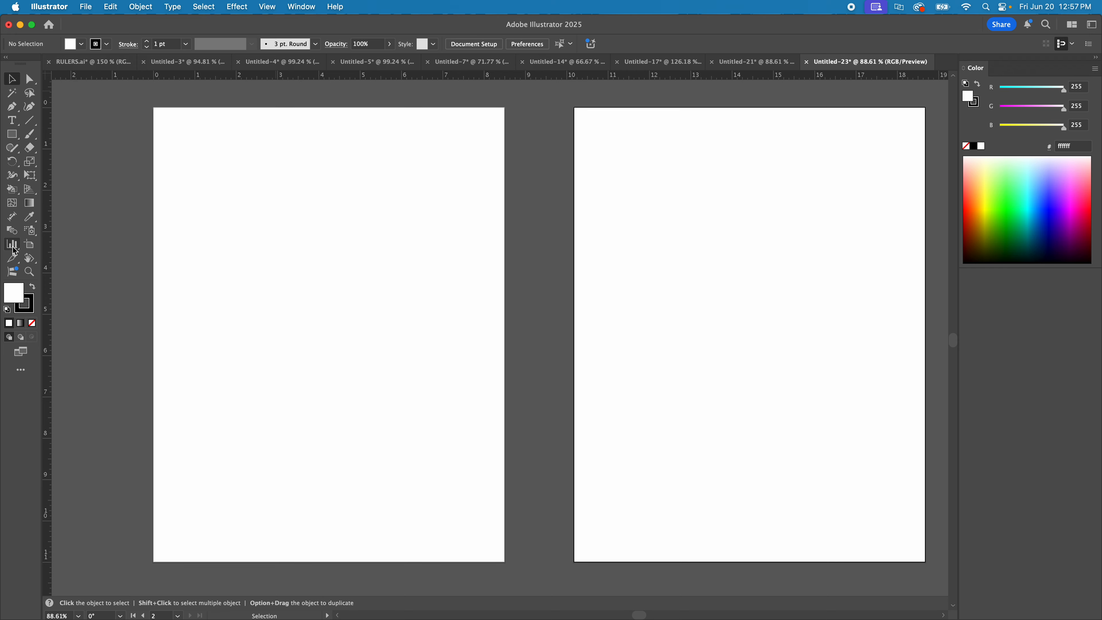
Delete Artboard 2 with the Artboard tool and return to the Selection tool
click(29, 245)
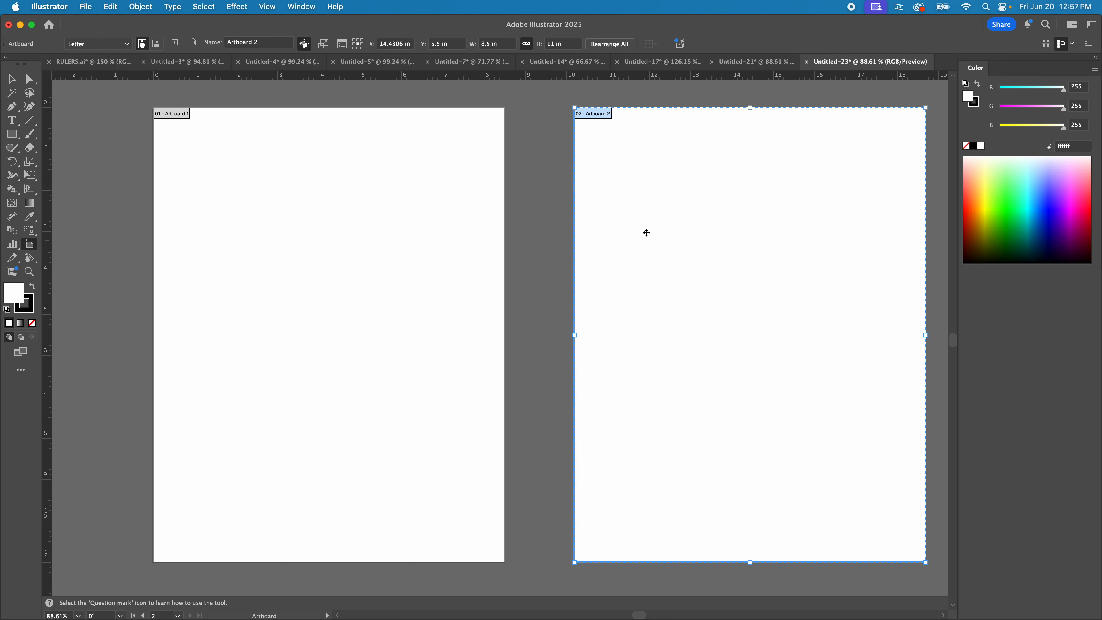
click(455, 207)
click(693, 210)
key(Delete)
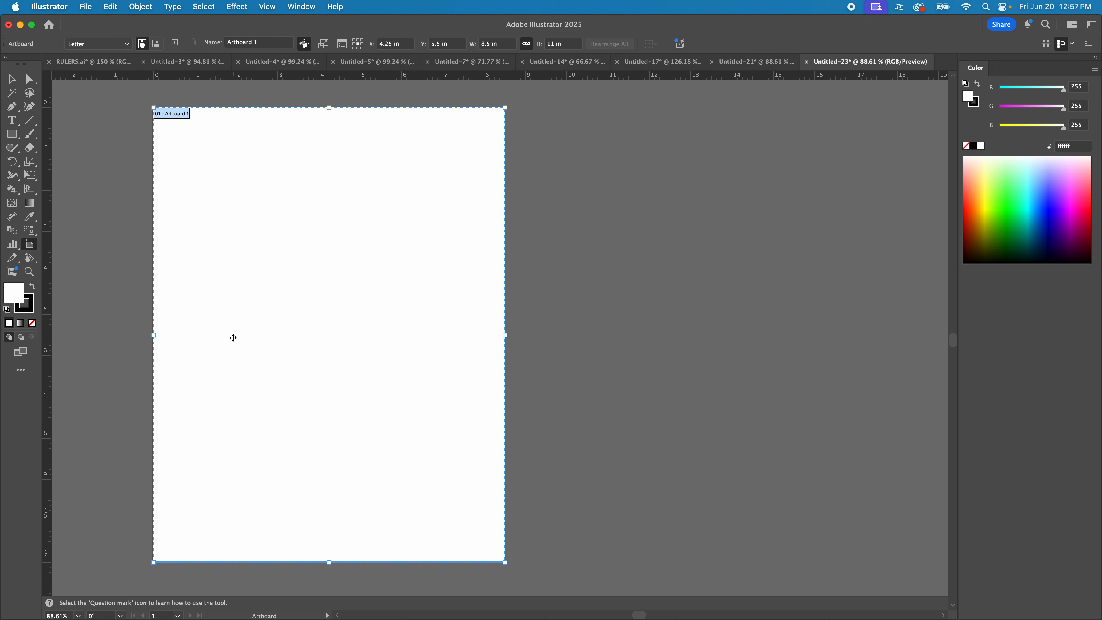
scroll(233, 338, left, 2)
click(12, 80)
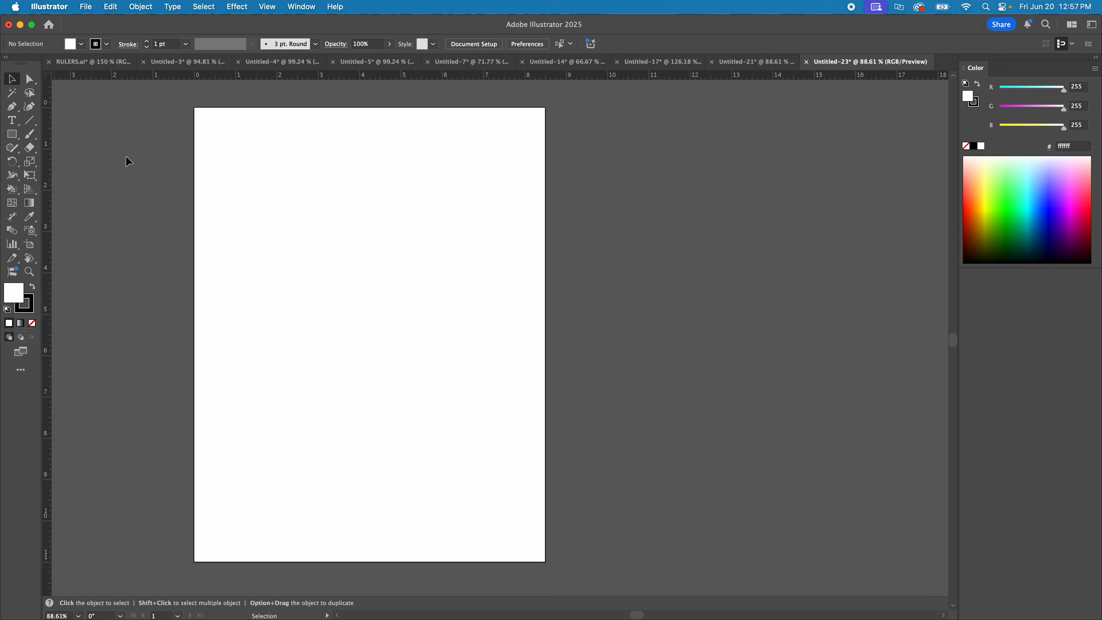
Draw a rectangle about 3.64 × 2.99 in across the artboard's right edge with pink fill ff186f and no stroke
click(11, 134)
drag(444, 211, 595, 335)
click(1085, 199)
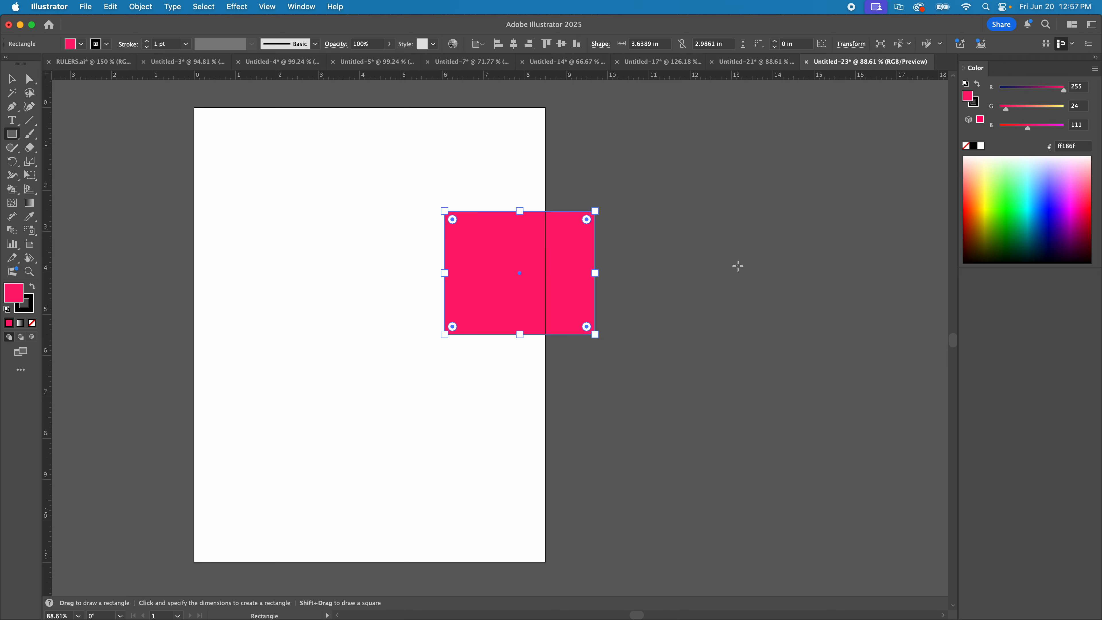
click(30, 306)
click(32, 323)
click(13, 290)
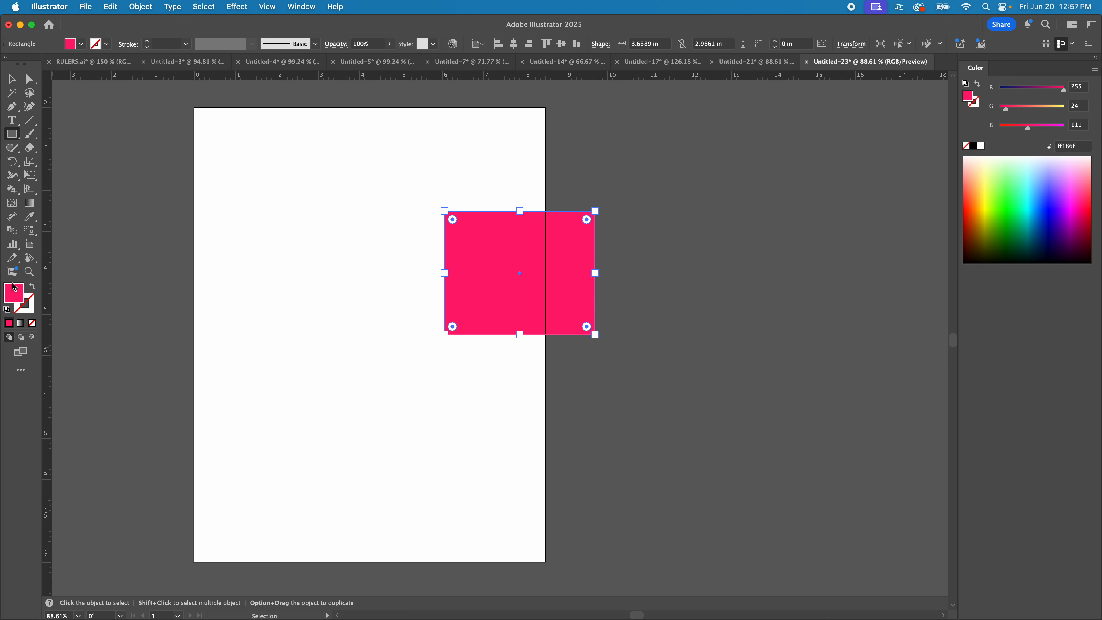
key(v)
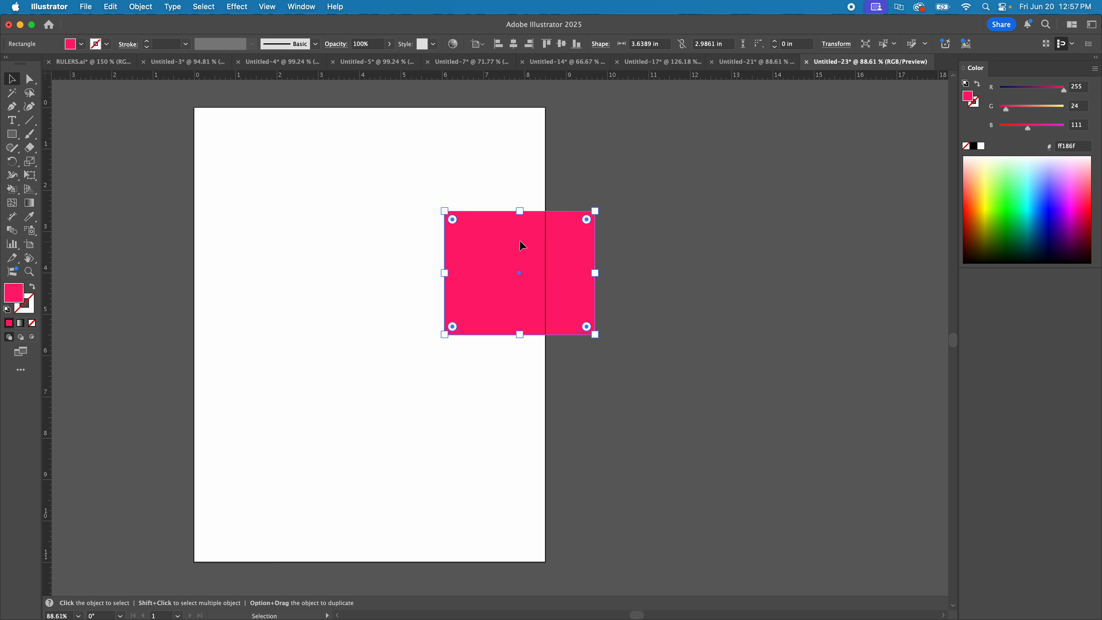
Move the pink rectangle from the artboard's right edge to fully inside its upper half
mouse_move(520, 241)
mouse_down()
mouse_move(397, 249)
mouse_move(364, 231)
mouse_move(530, 253)
mouse_up()
click(488, 243)
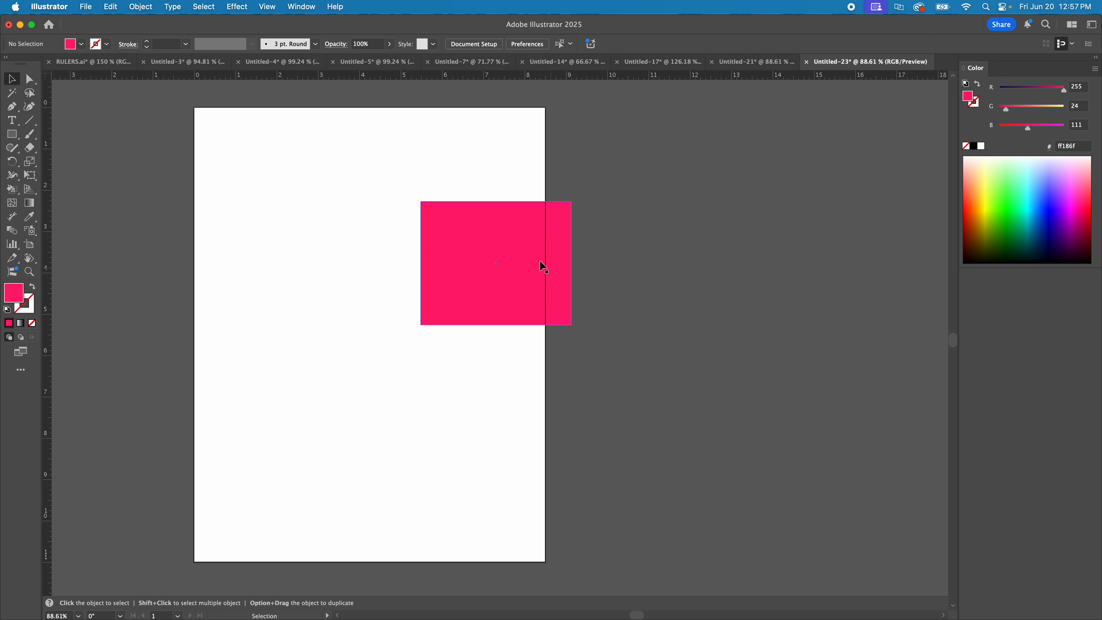
drag(517, 231, 371, 210)
Create another 8.5 × 11 in portrait document with two artboards and 0.125 in bleed on all sides, and dock its window
click(88, 6)
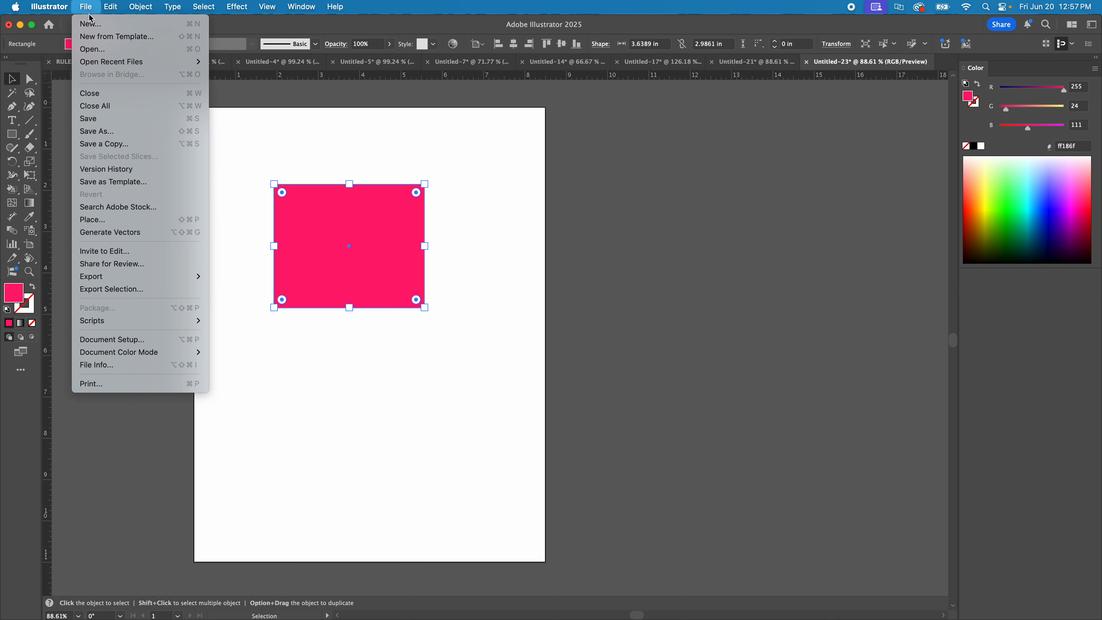
click(100, 27)
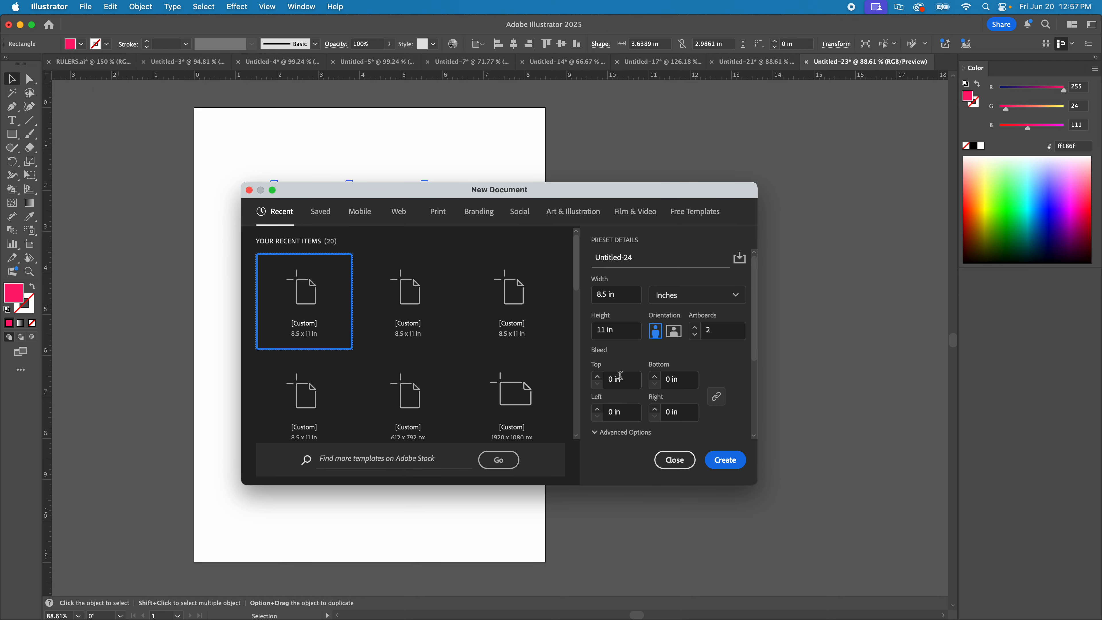
click(599, 377)
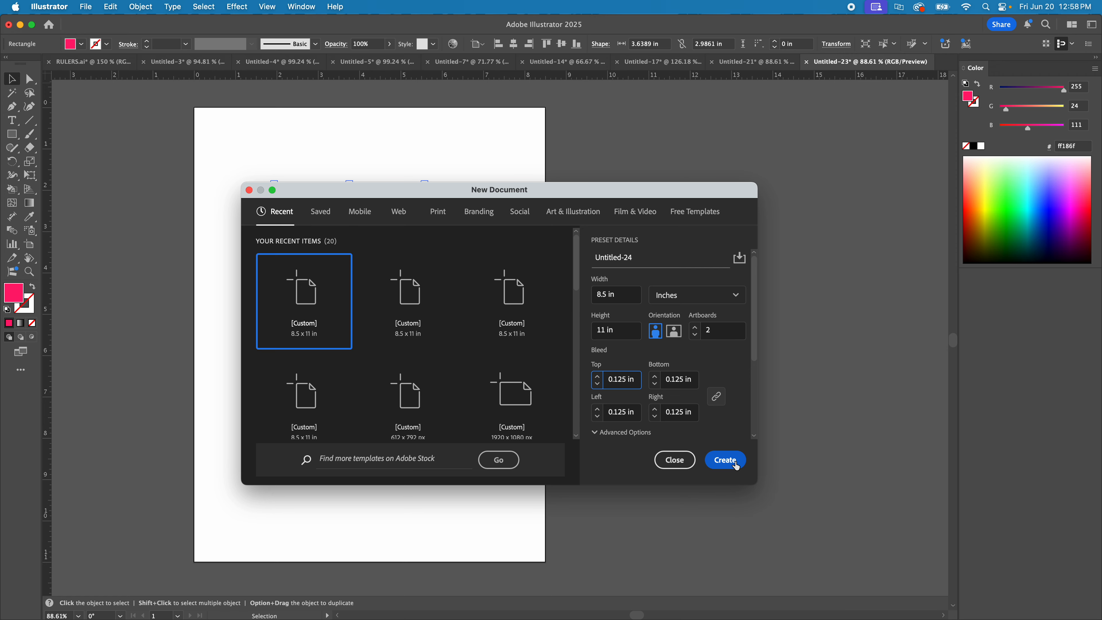
click(726, 460)
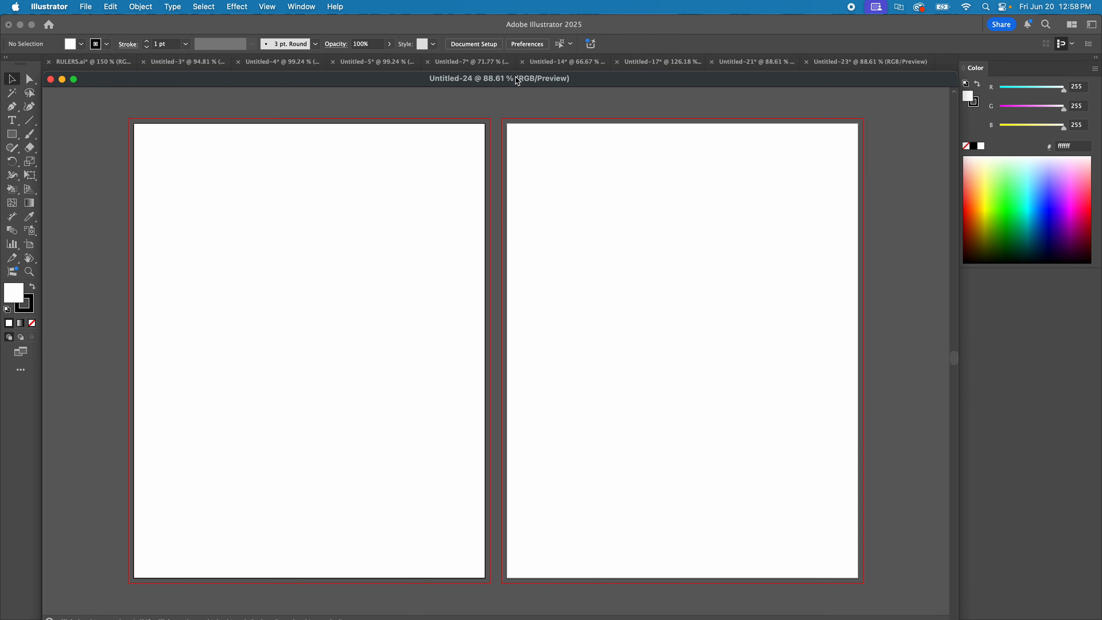
drag(517, 76, 517, 60)
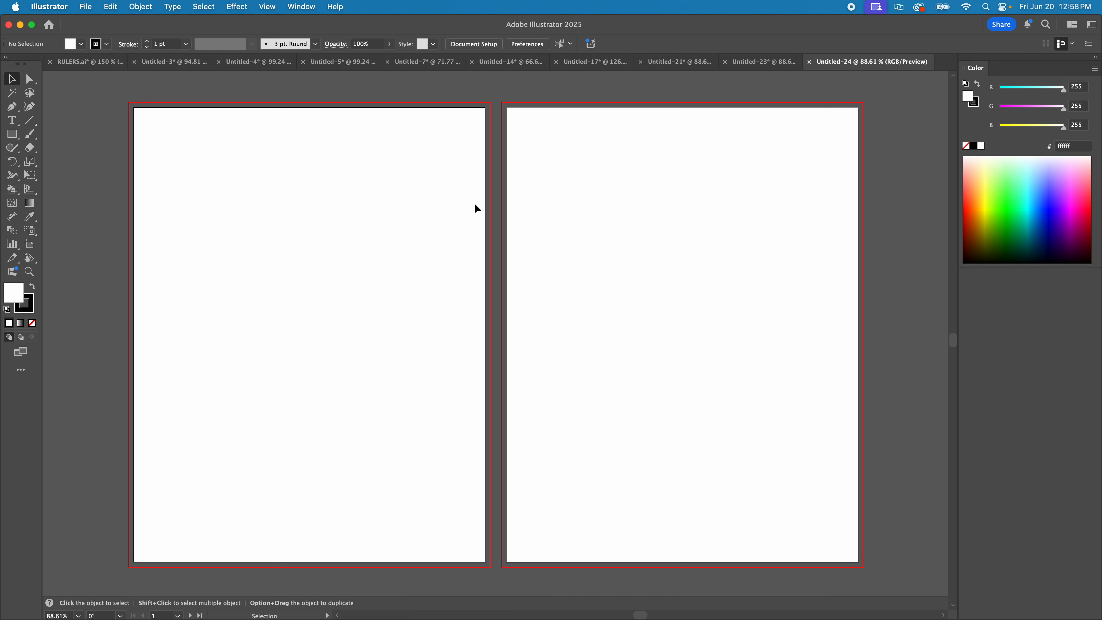
Draw a rectangle about 2.26 × 2.93 in on the first artboard with light green fill a7ff95 and no stroke
key(m)
drag(370, 240, 466, 361)
key(x)
key(slash)
key(x)
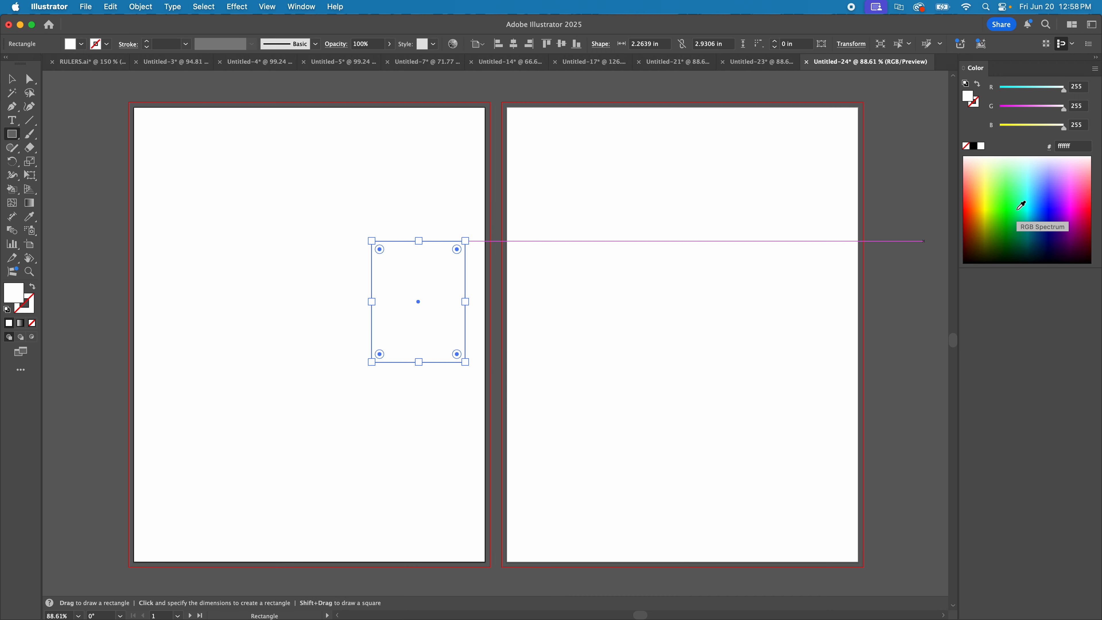
click(1003, 174)
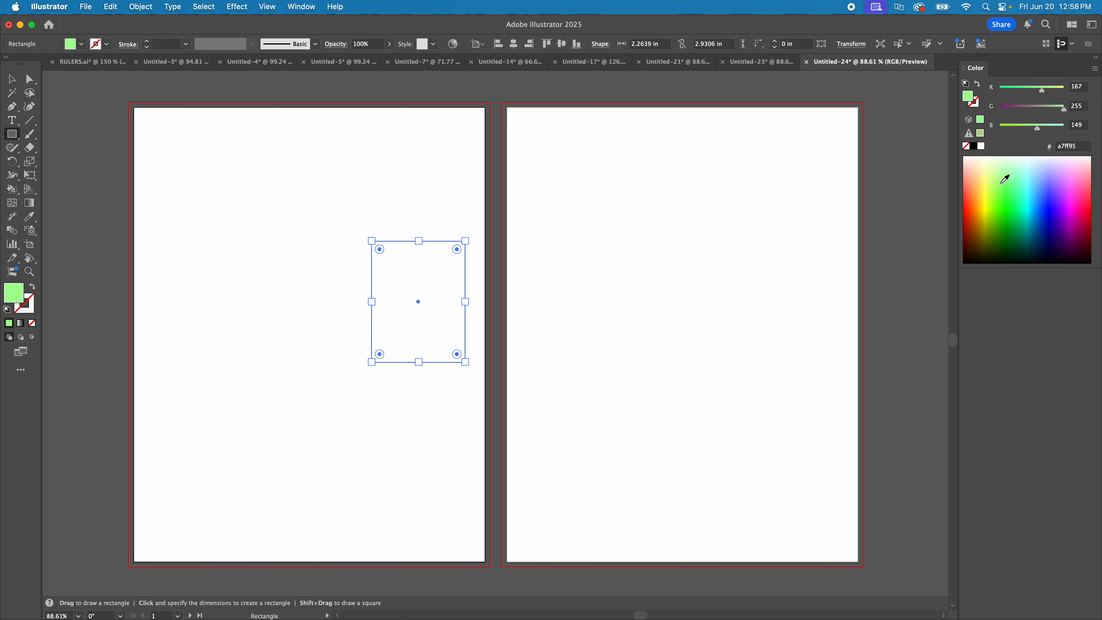
key(v)
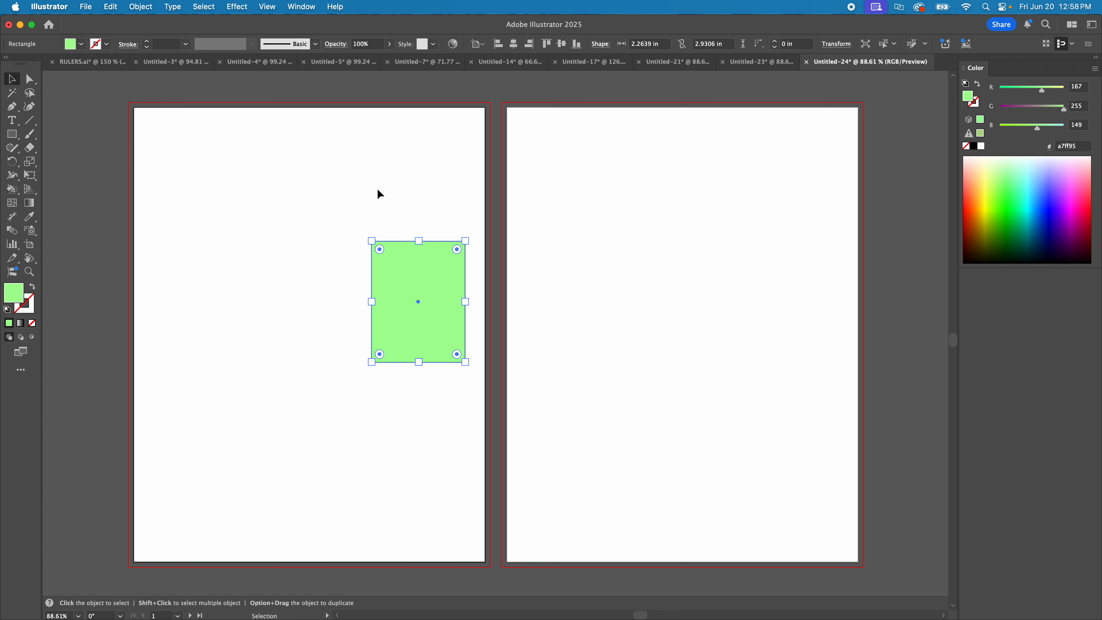
Move the green rectangle near the first artboard's upper-right corner, extending its right edge to the red bleed line
click(380, 208)
drag(445, 262, 706, 251)
key(z)
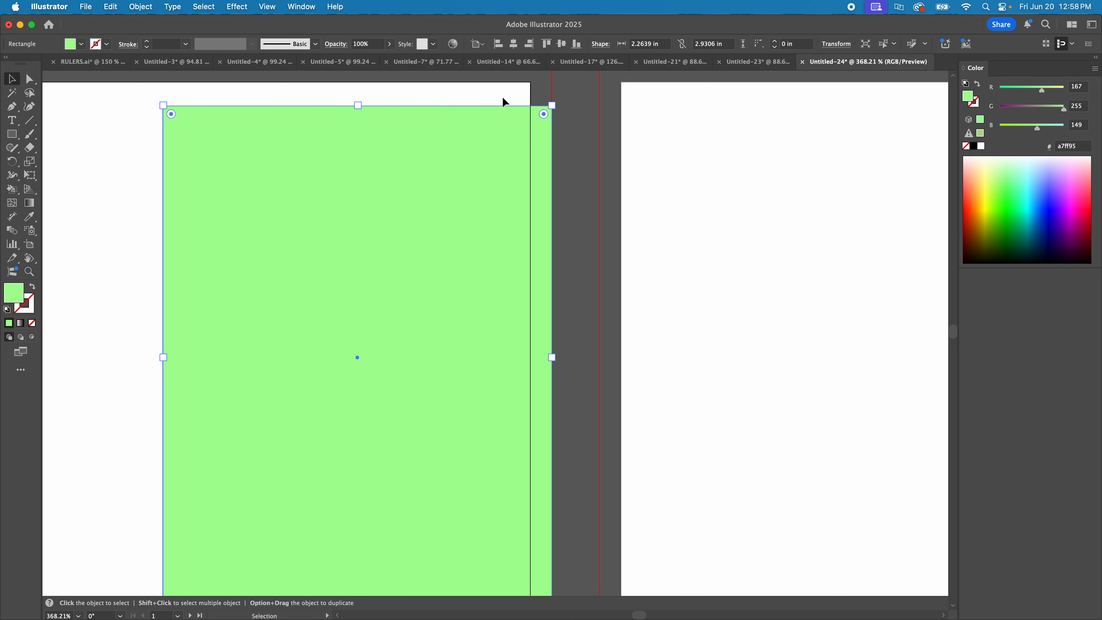
scroll(543, 143, up, 3)
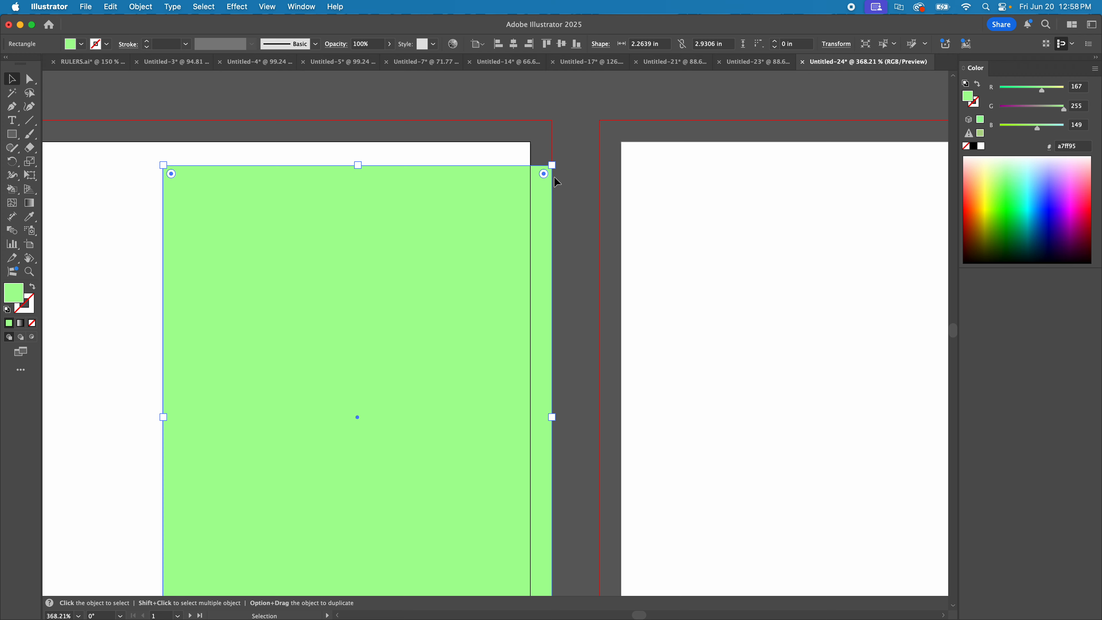
Move the green rectangle's right edge flush with the first artboard's edge, and extend it back out to the red bleed line
drag(509, 231, 489, 231)
click(533, 145)
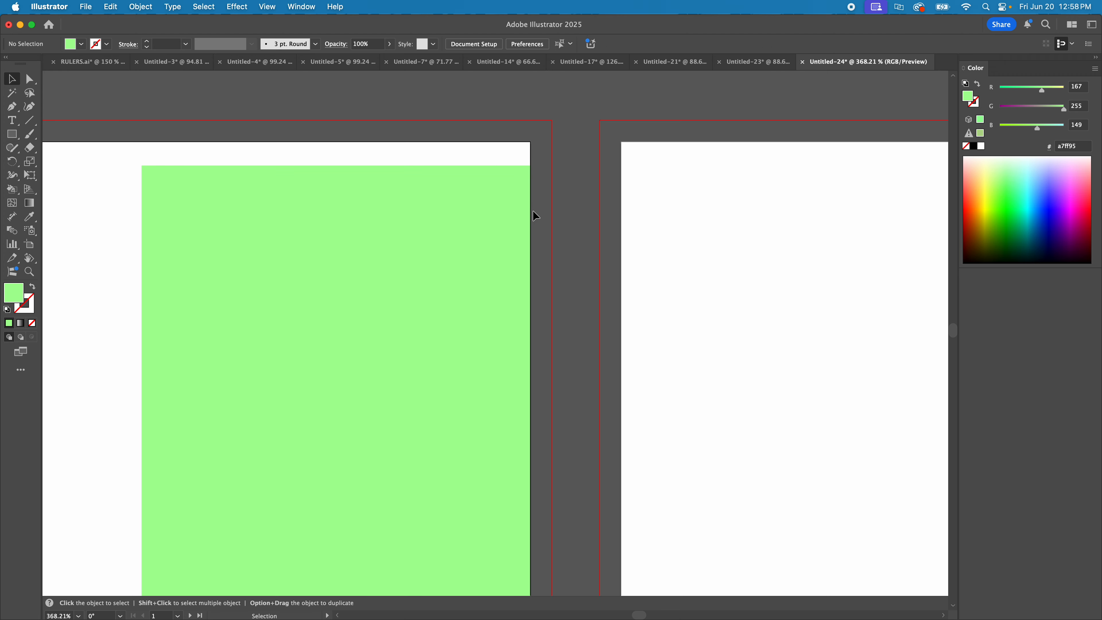
drag(504, 217, 522, 214)
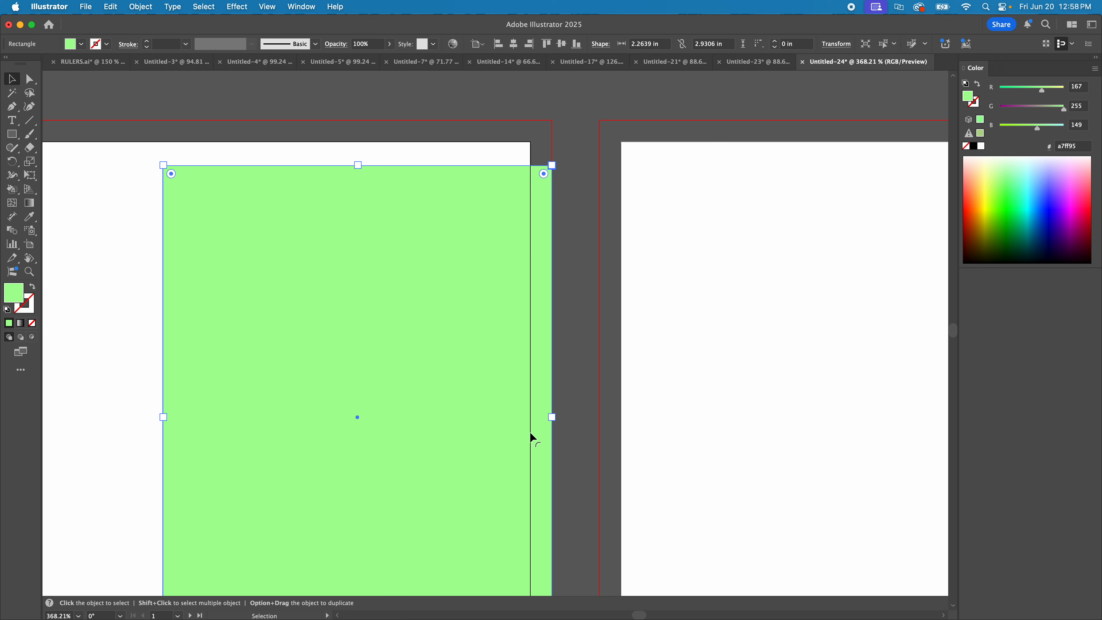
Move the green rectangle from the bleed line to fully inside the upper half of the first artboard
key(super+minus)
key(super+minus)
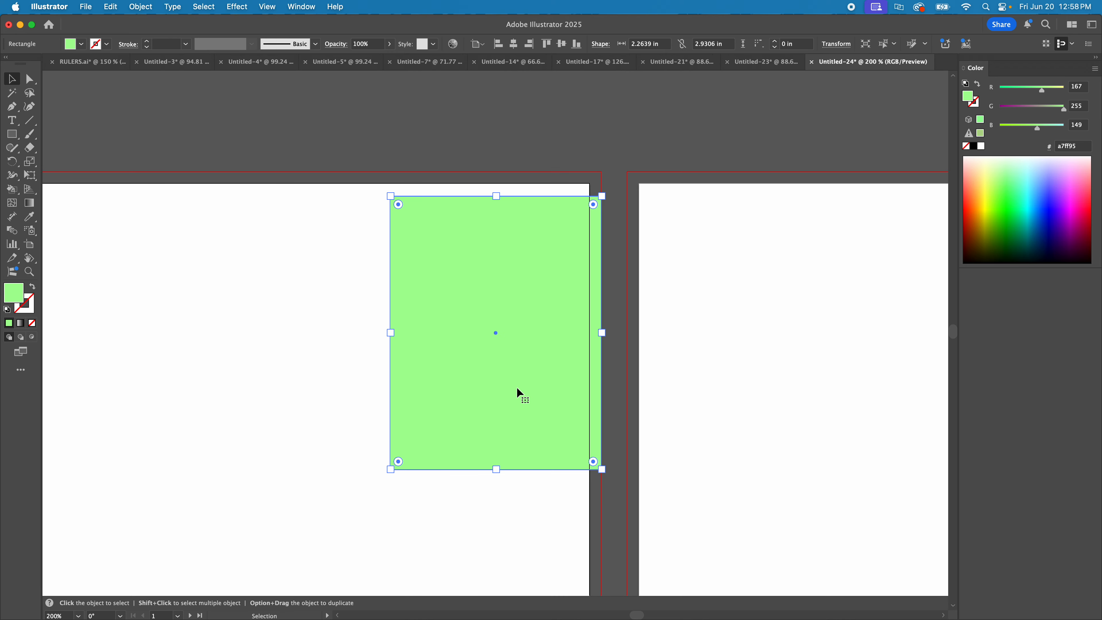
key(super+minus)
key(super+0)
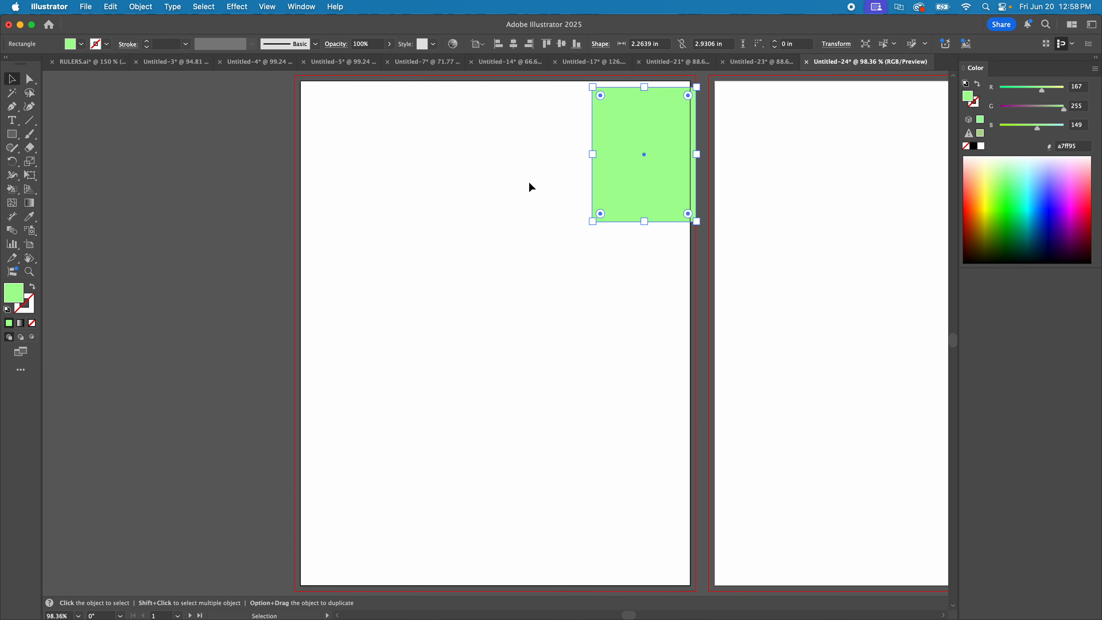
click(238, 167)
drag(629, 122, 500, 170)
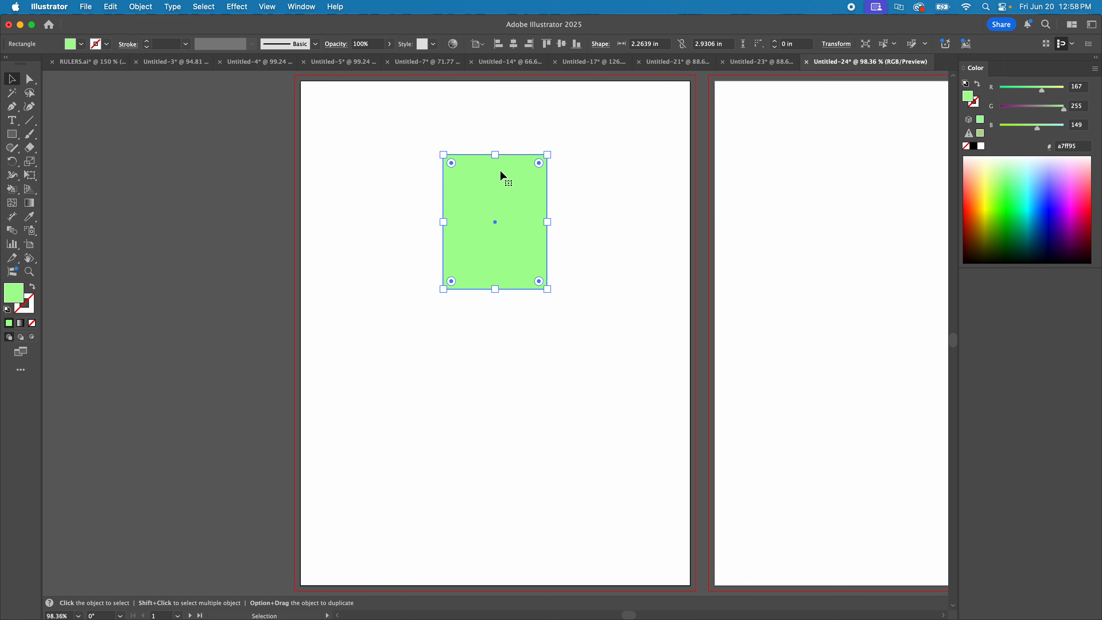
Move Artboard 2 to the left side of Artboard 1 with the Artboard tool, aligning their top edges at Y 5.5 in
key(super+minus)
key(super+minus)
drag(729, 347, 530, 280)
click(539, 300)
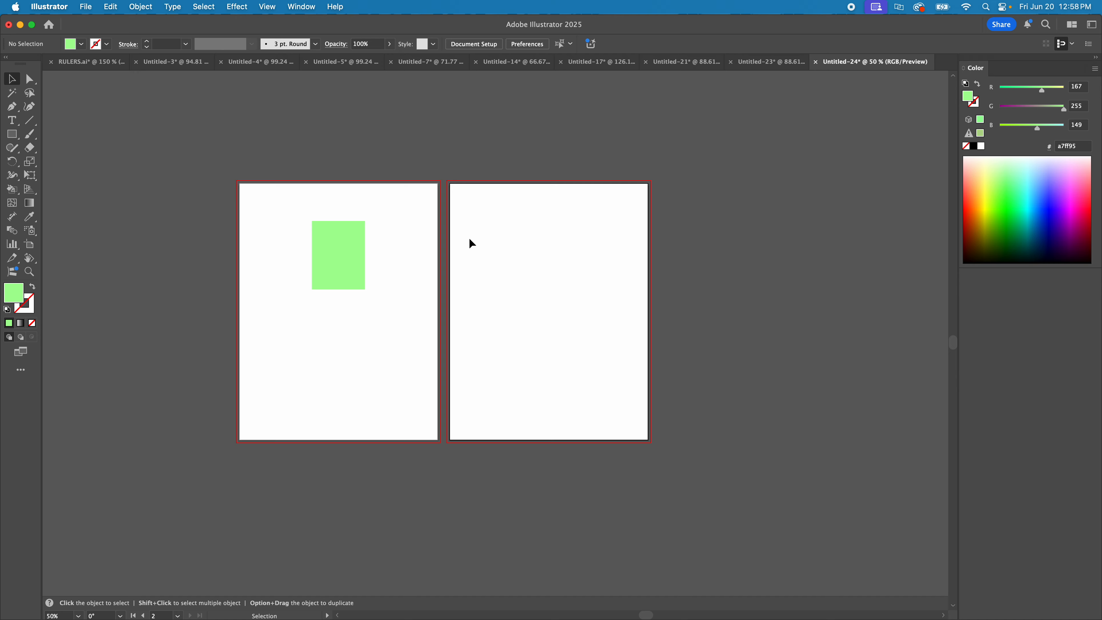
key(super+equal)
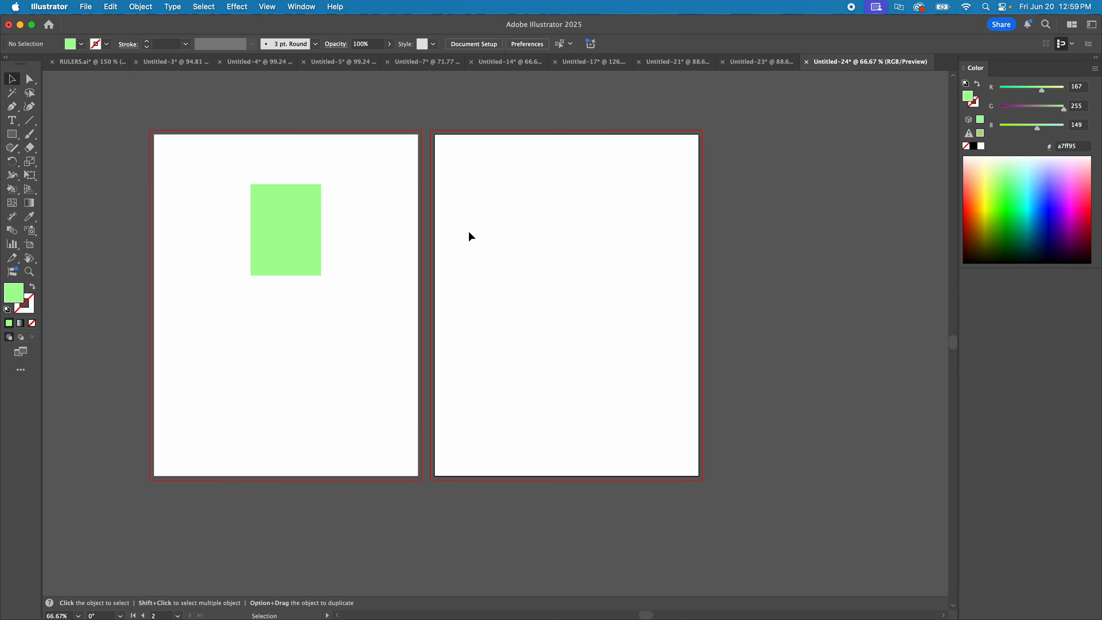
scroll(485, 210, left, 2)
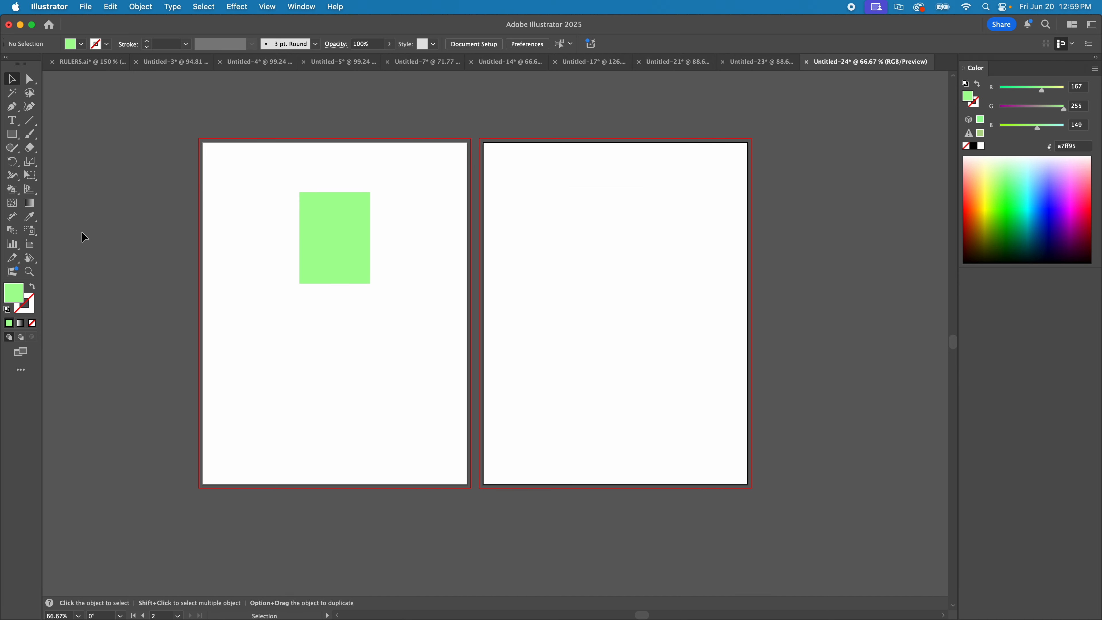
click(38, 245)
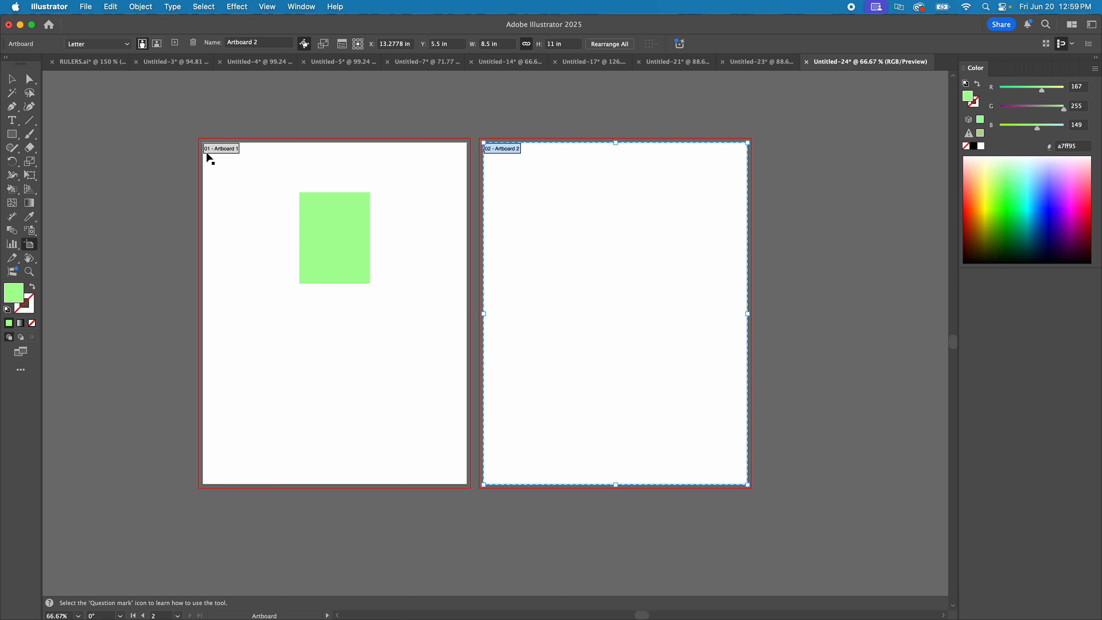
scroll(509, 207, left, 5)
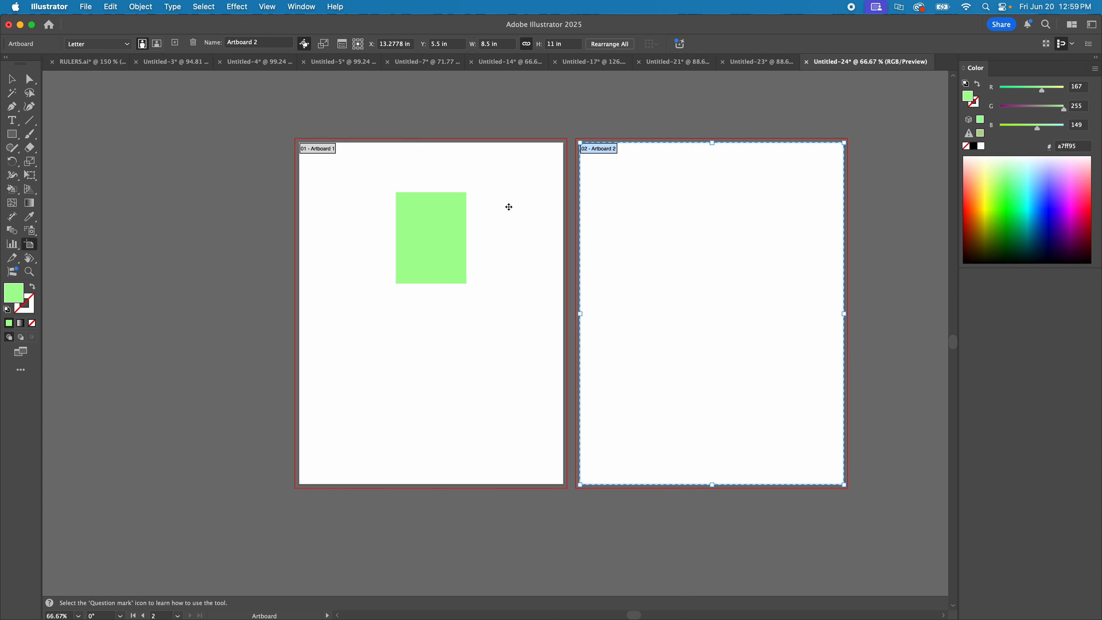
drag(696, 207, 131, 203)
scroll(131, 203, left, 7)
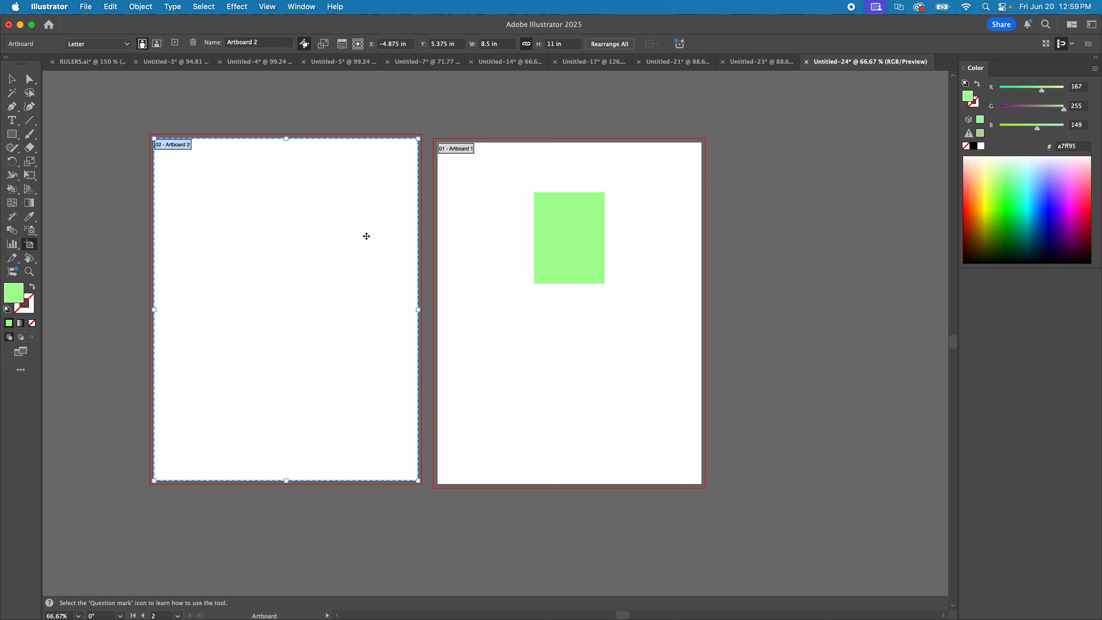
drag(350, 224, 349, 230)
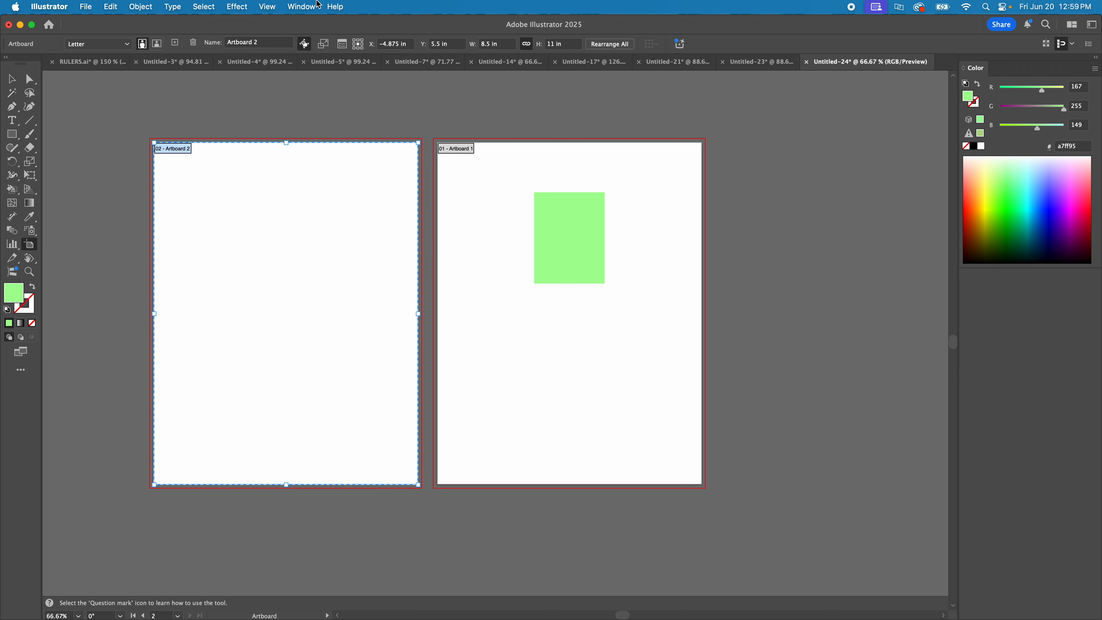
Display the document's artboard list beside the artboards and reorder Artboard 2 to come first, above Artboard 1
click(299, 5)
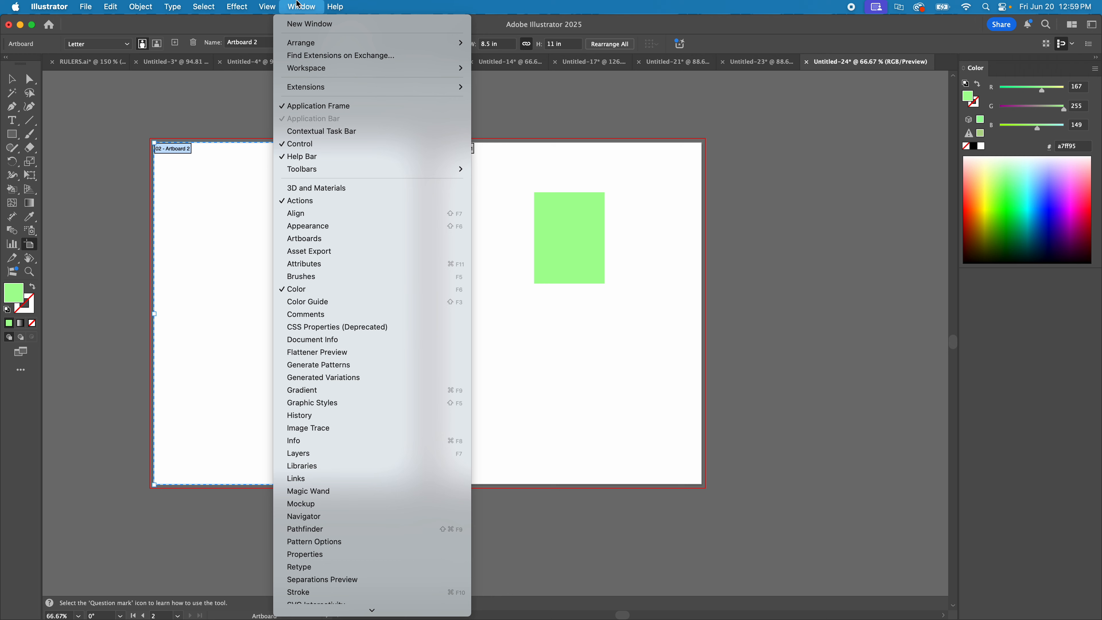
click(313, 238)
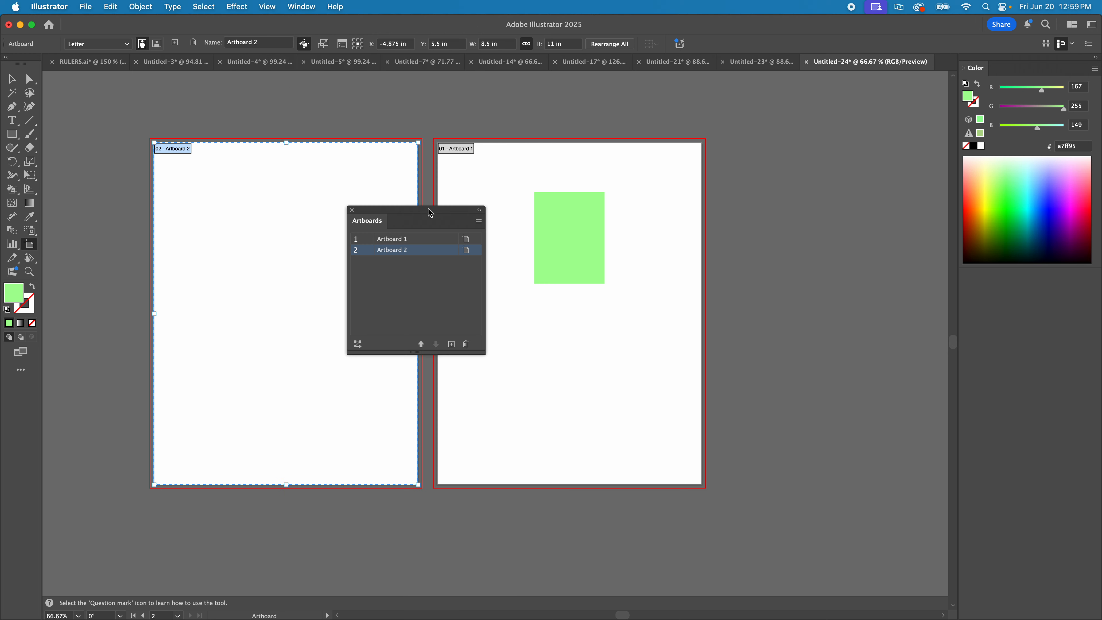
drag(431, 213, 825, 238)
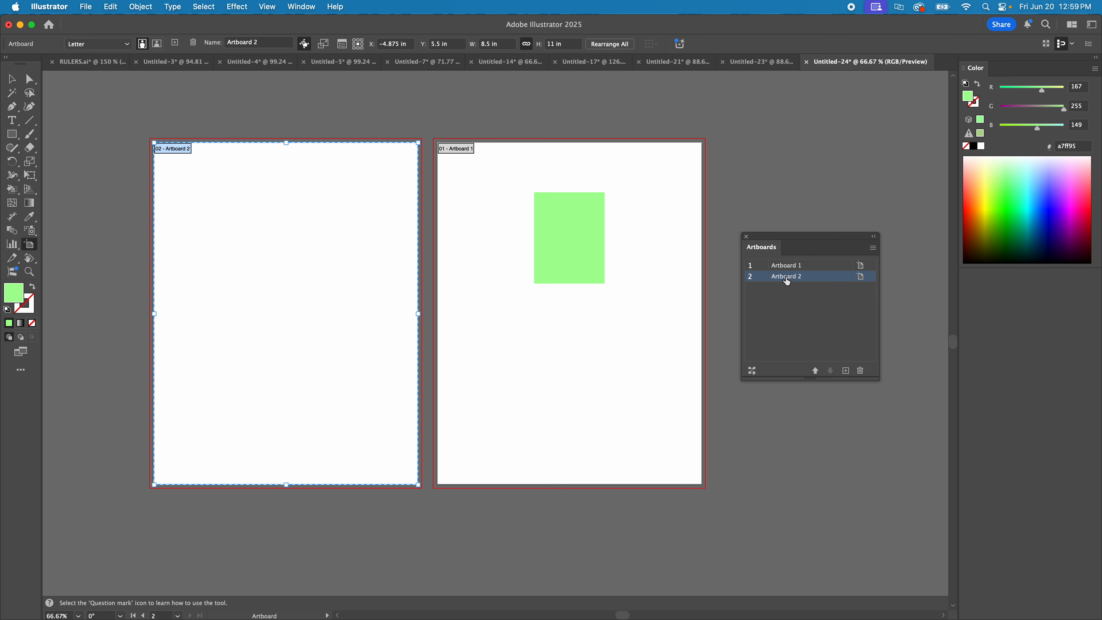
drag(787, 278, 788, 265)
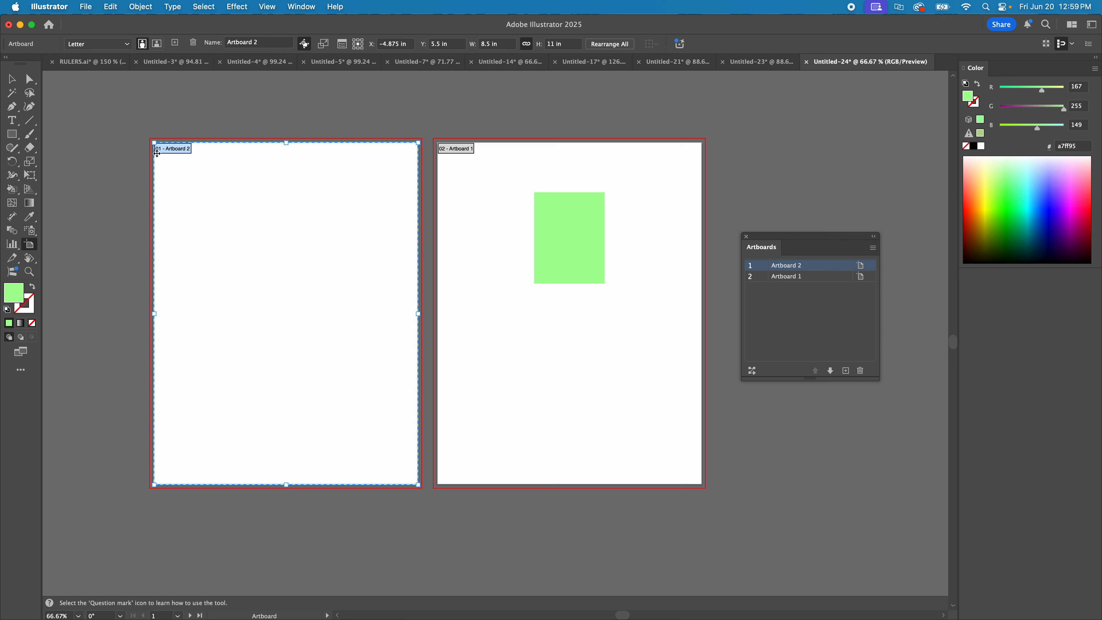
Rename the first artboard in the list, Artboard 2, as "page 1"
double_click(791, 270)
text(page)
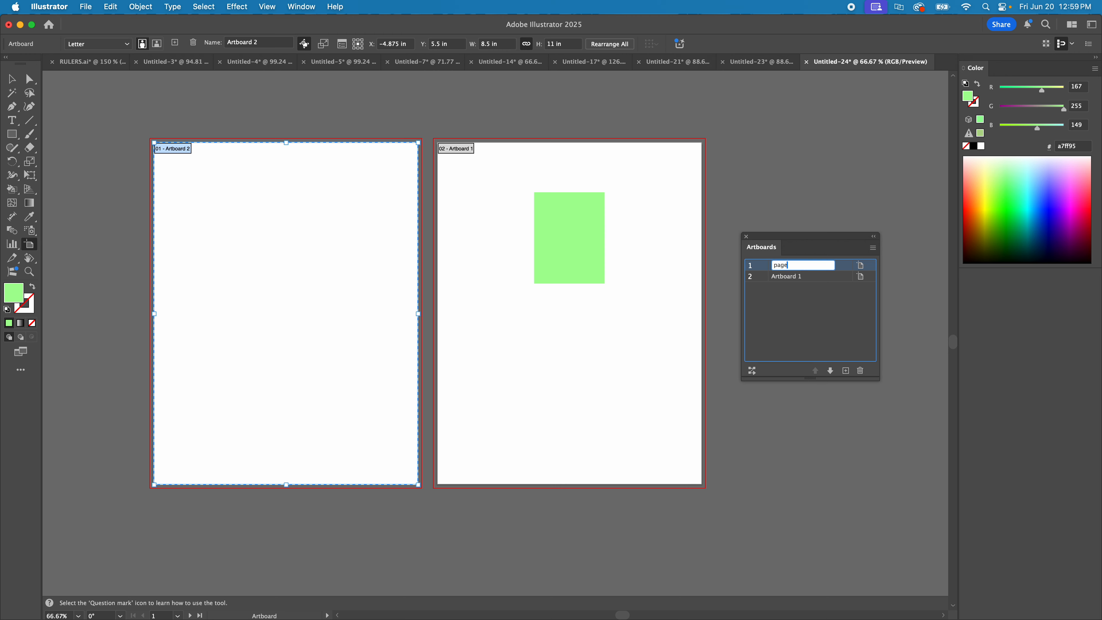
key(Return)
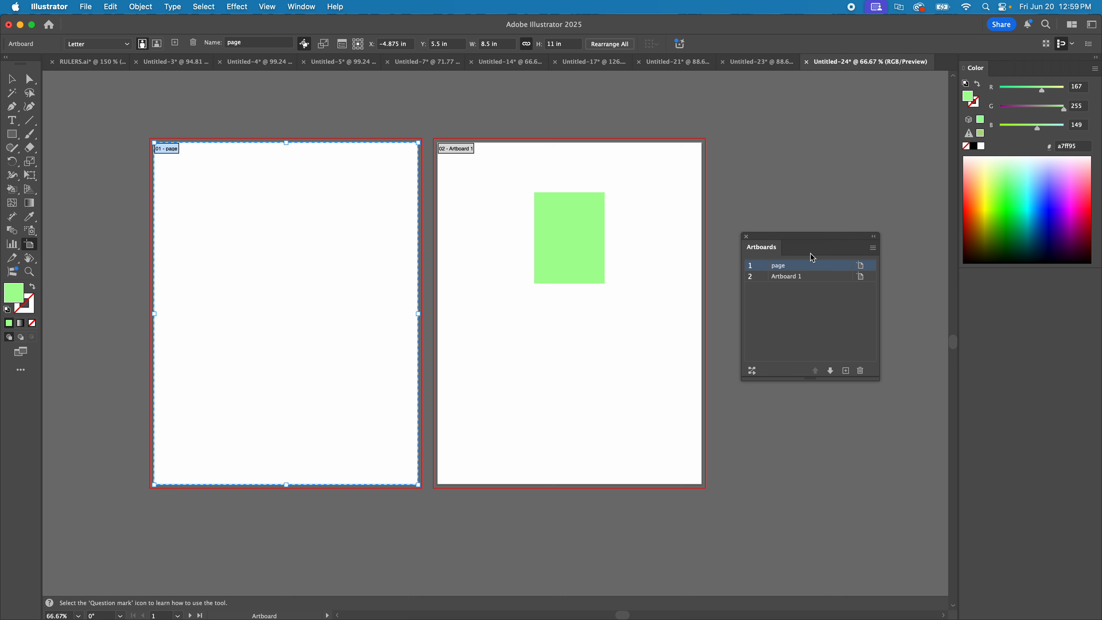
double_click(784, 268)
click(801, 266)
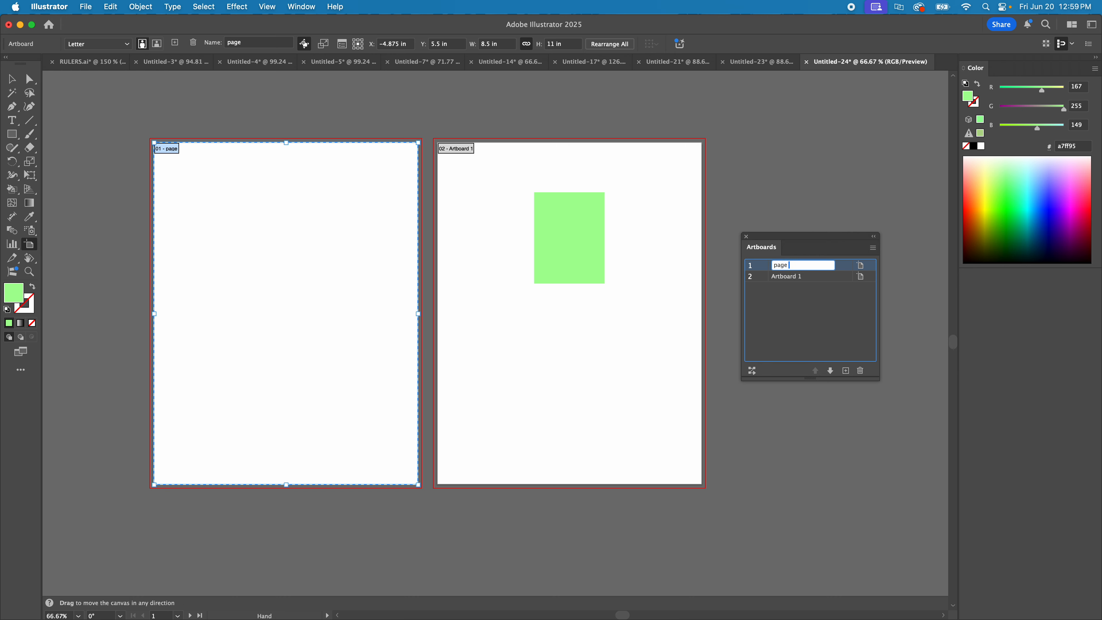
text(1)
click(824, 331)
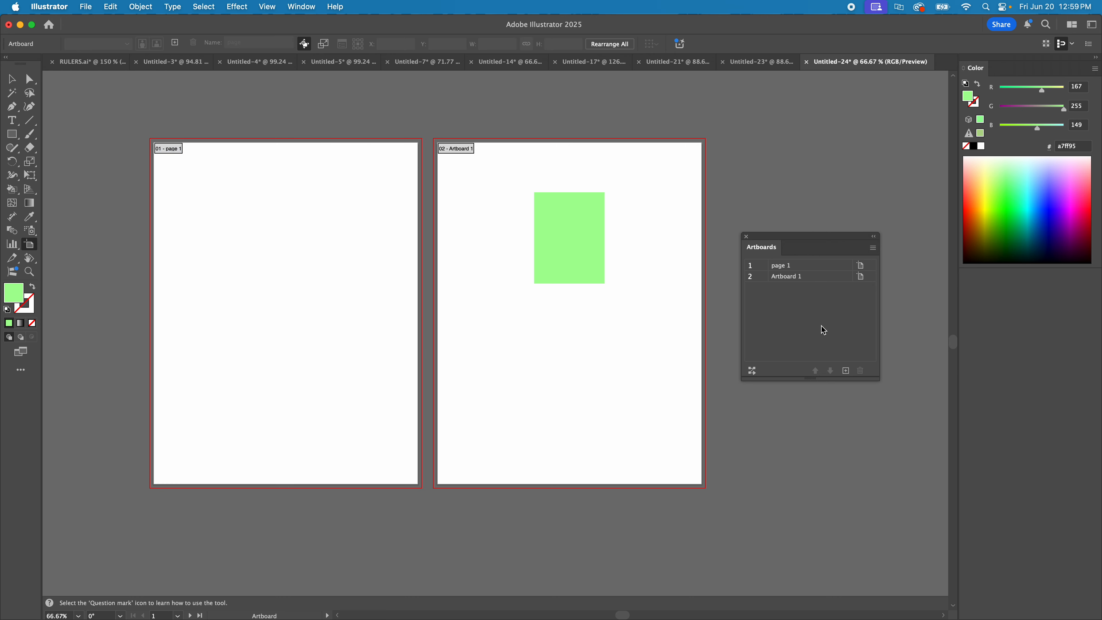